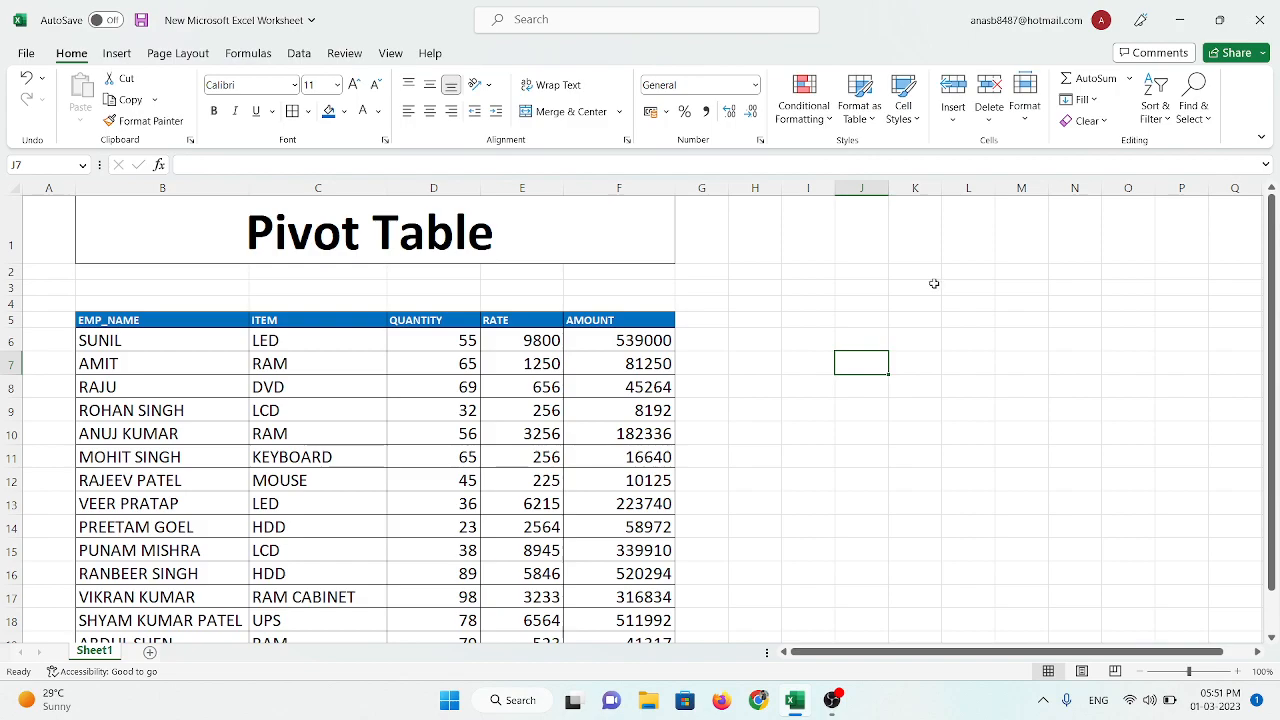
Step: Select the empty cell J6 beside the data table
left_click(822, 471)
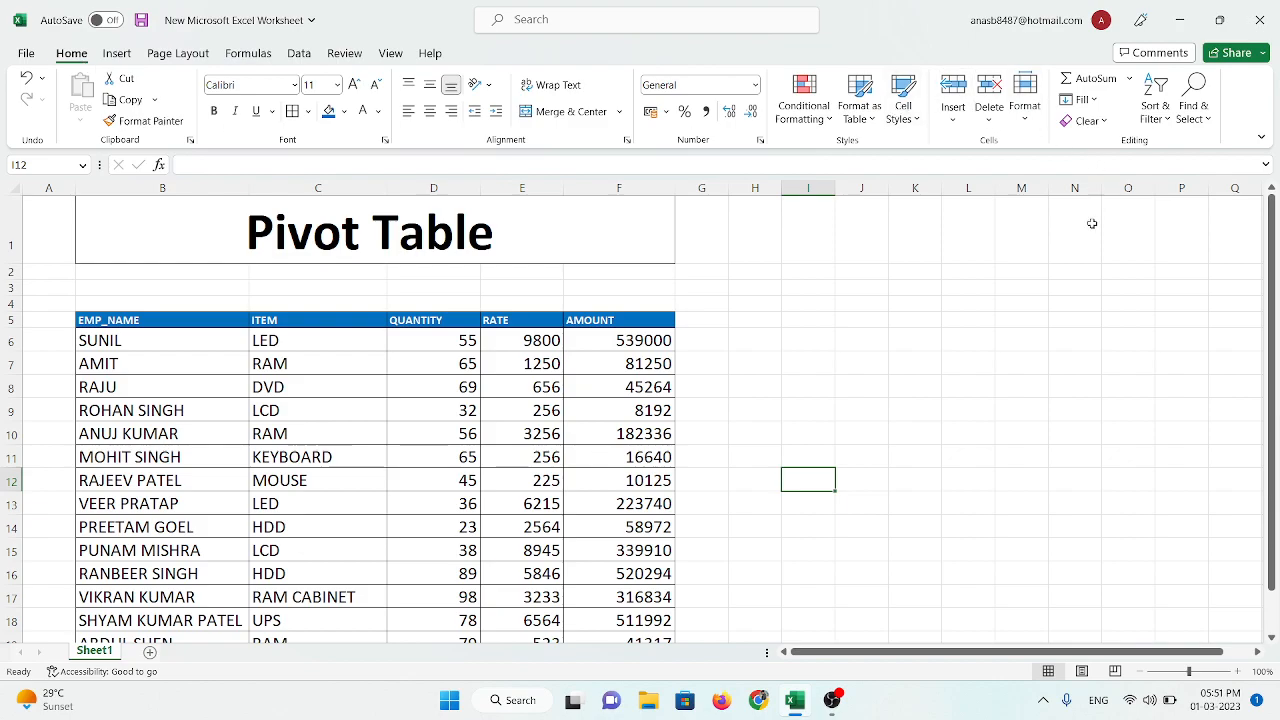
left_click(120, 53)
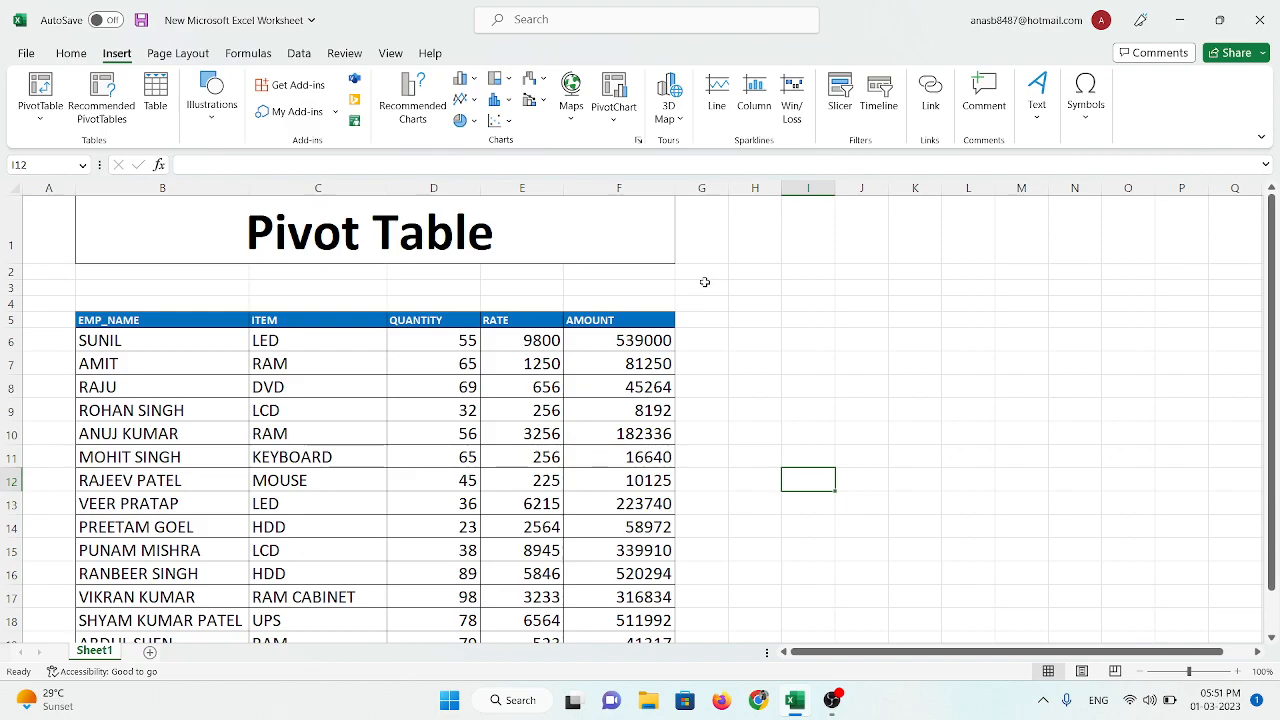
left_click(497, 340)
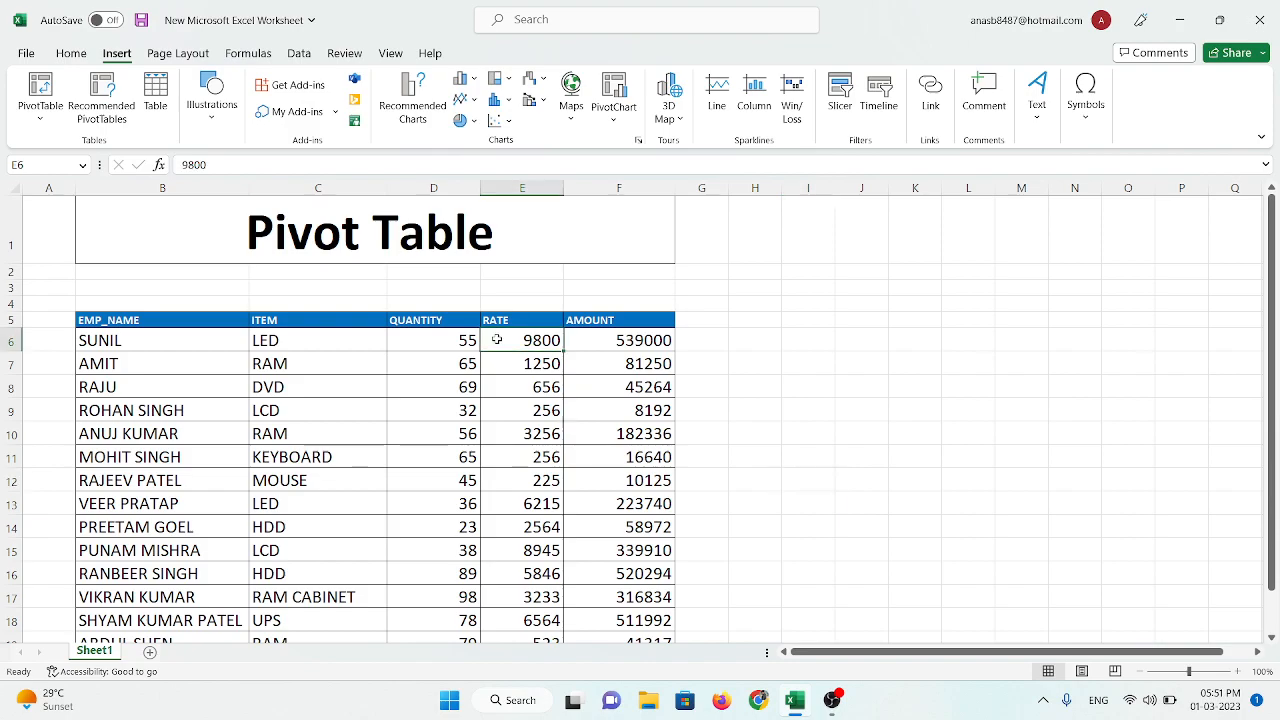
left_click(848, 336)
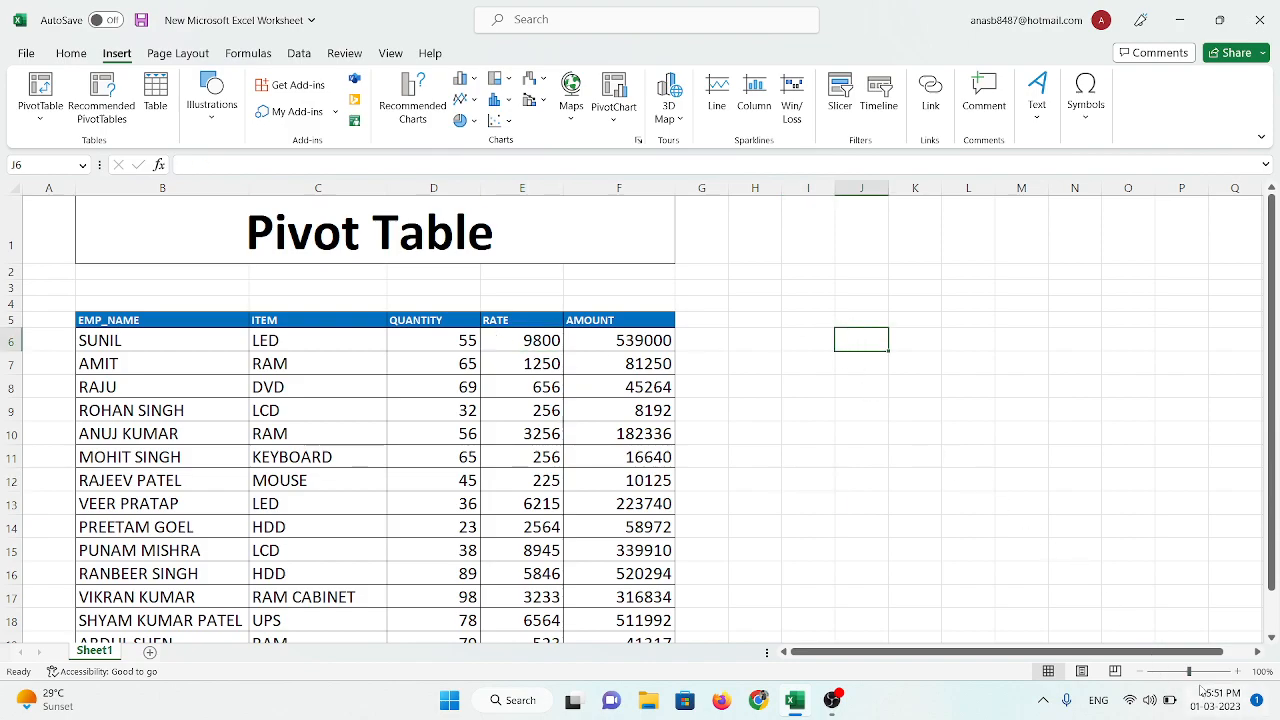
Step: Narrow the QUANTITY and ITEM columns so they fit more closely around their contents
left_click(1205, 676)
left_click_drag(1025, 659, 893, 657)
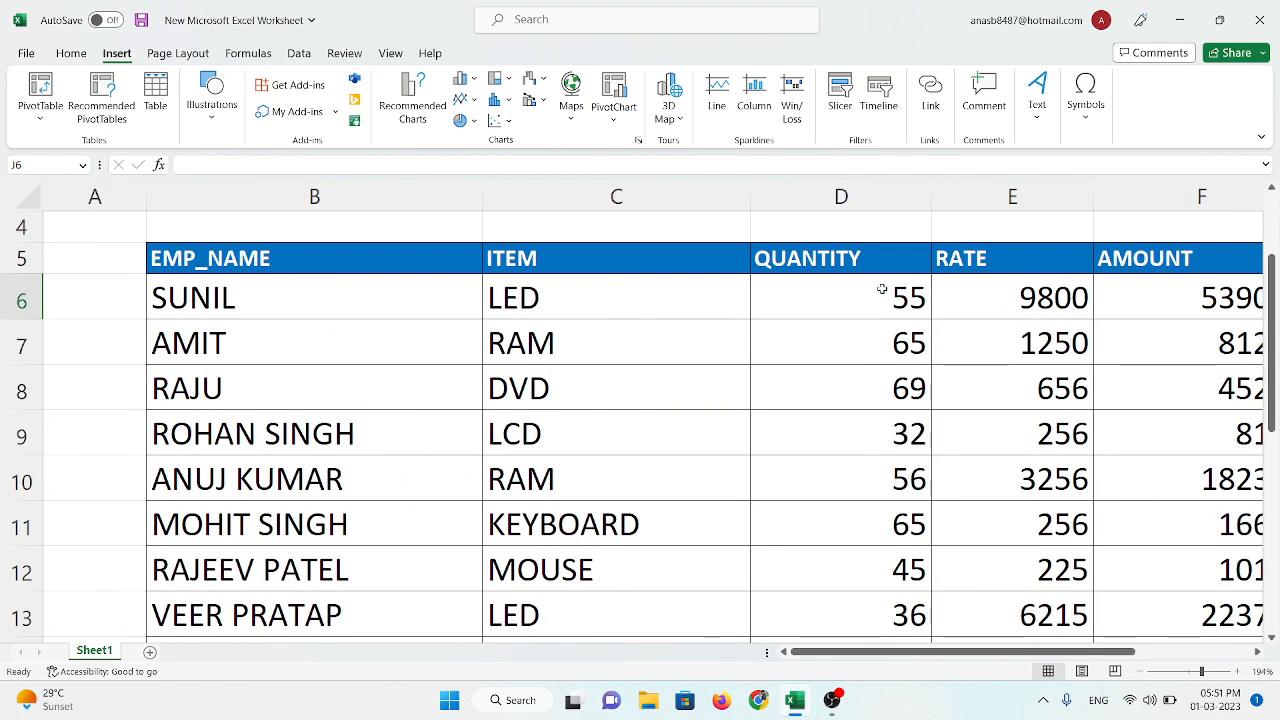
left_click_drag(931, 205, 893, 222)
left_click_drag(748, 198, 686, 235)
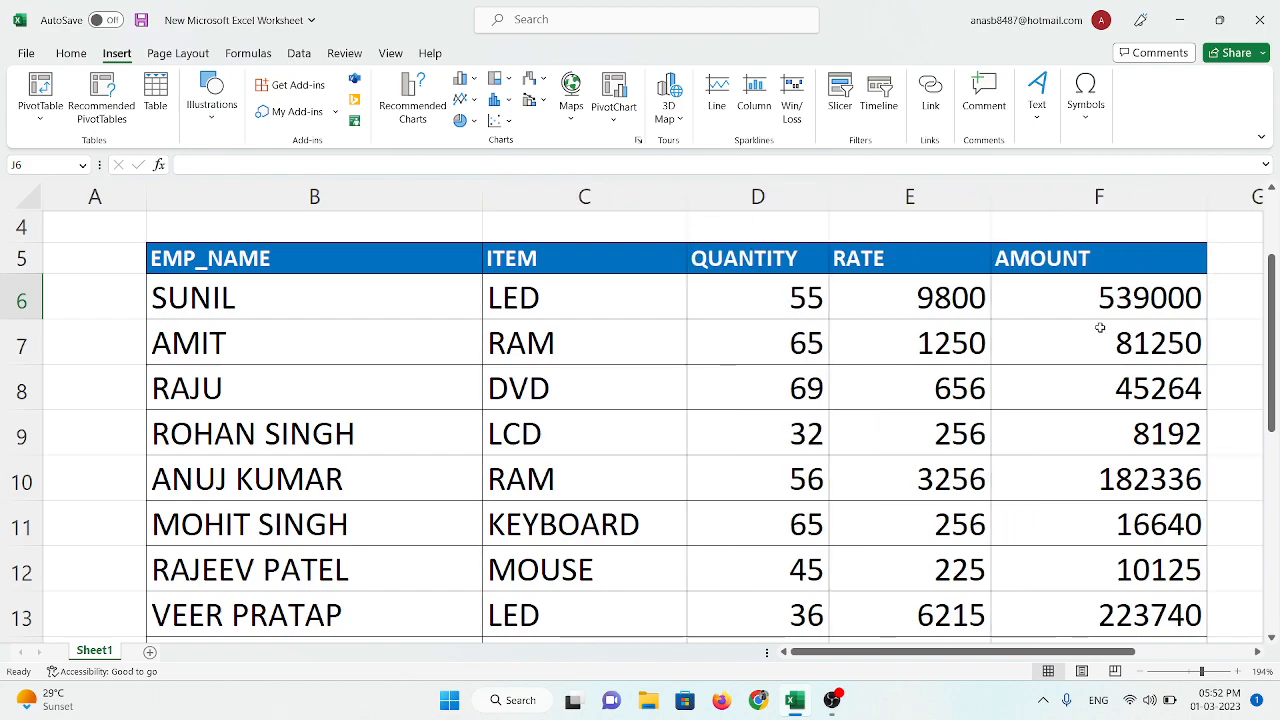
scroll(1100, 327, "up", 1)
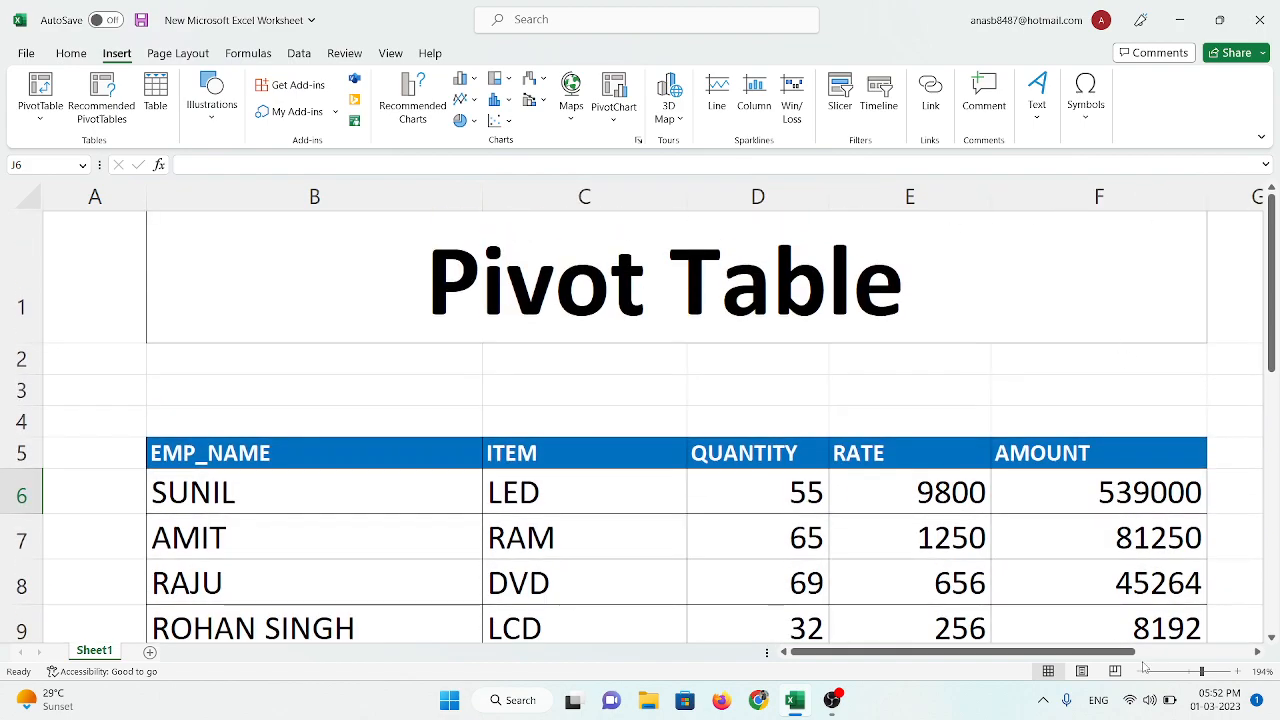
left_click(1186, 671)
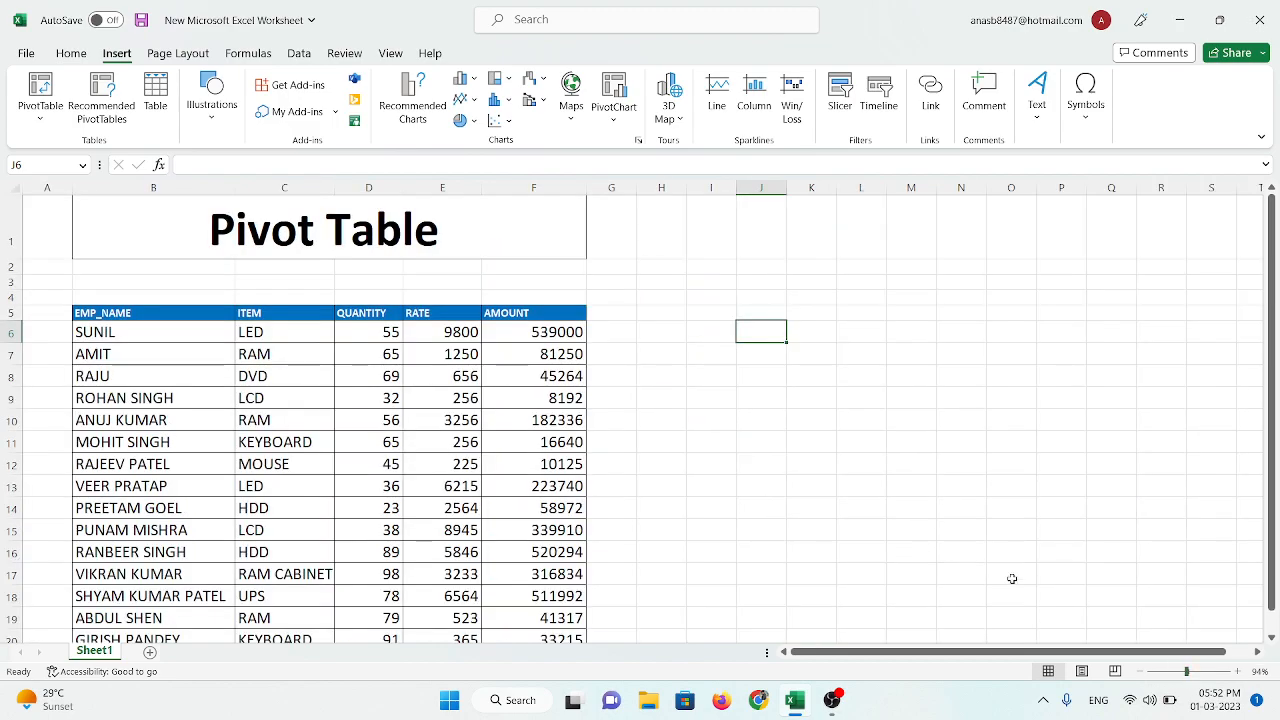
left_click(1239, 672)
scroll(688, 413, "up", 1)
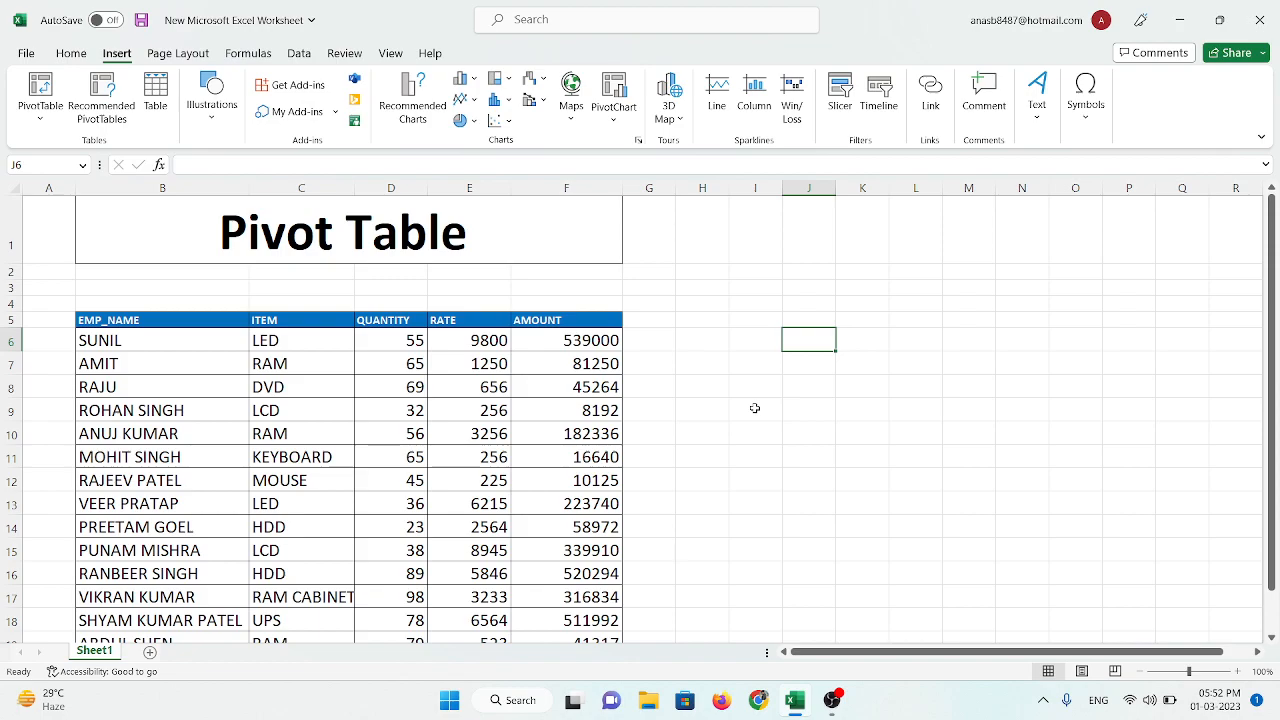
Step: Start a new PivotTable from a table or range and enlarge its settings dialog
left_click(70, 53)
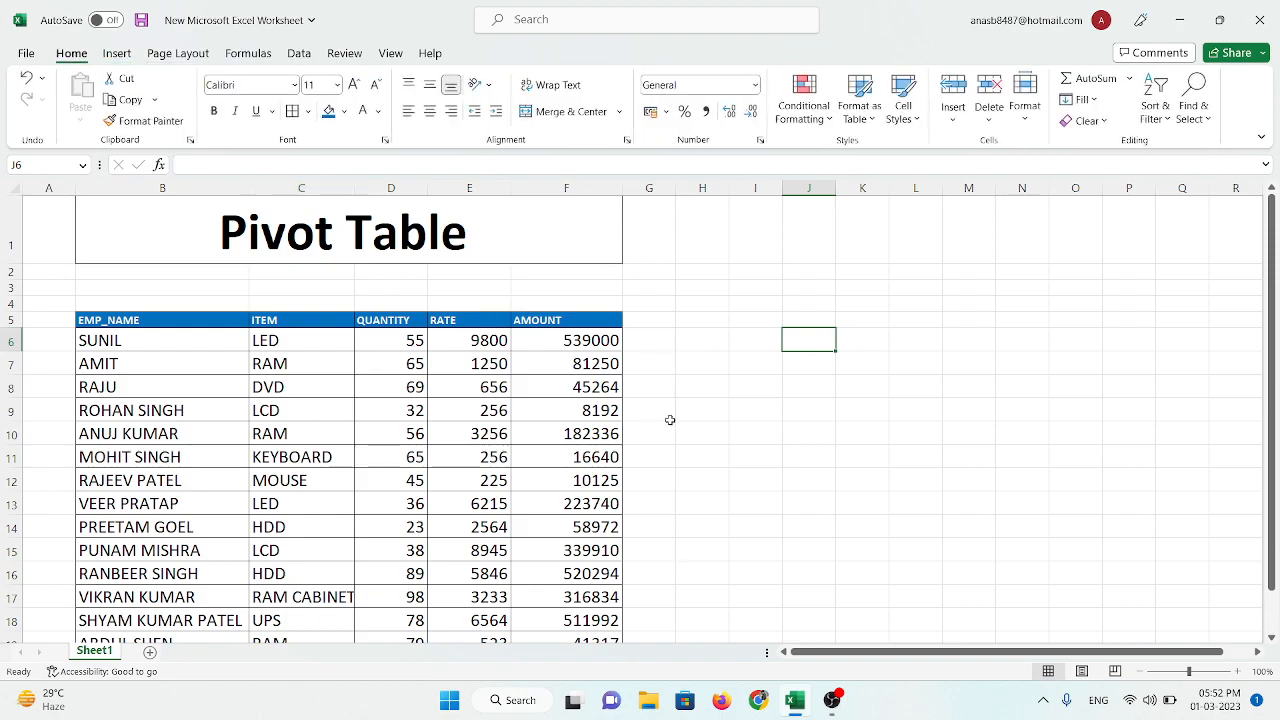
left_click(124, 59)
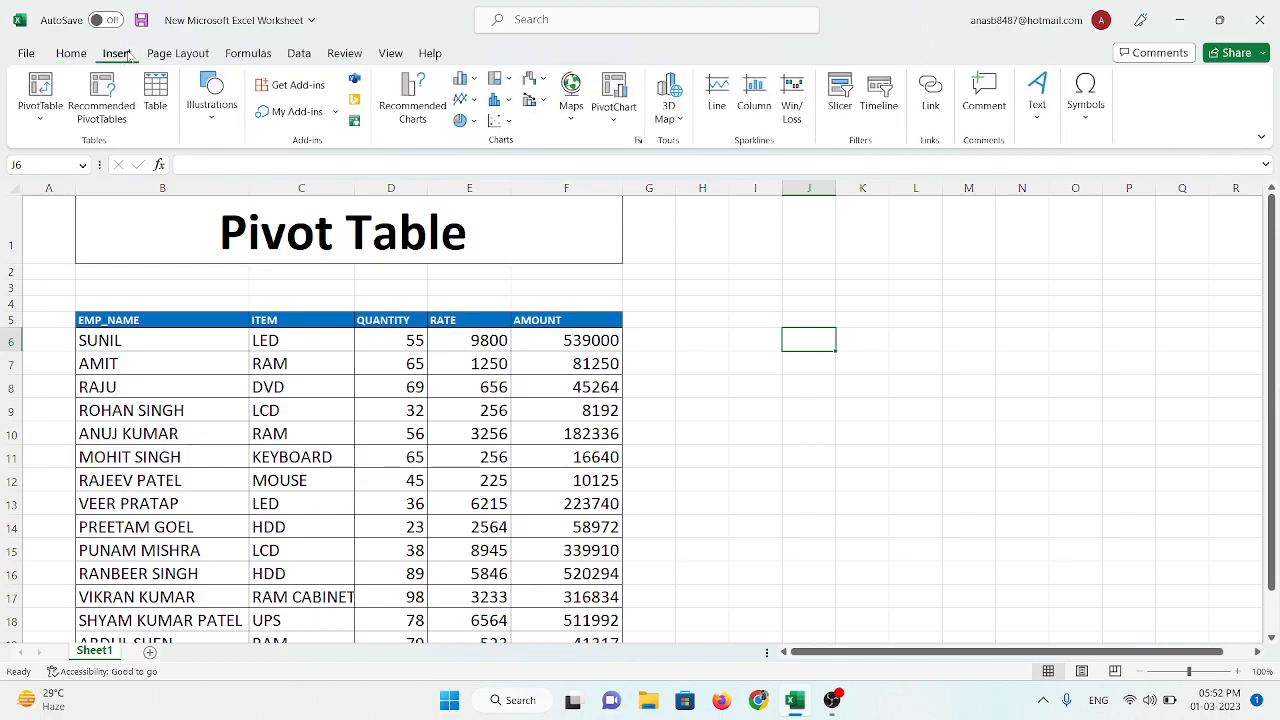
left_click(53, 123)
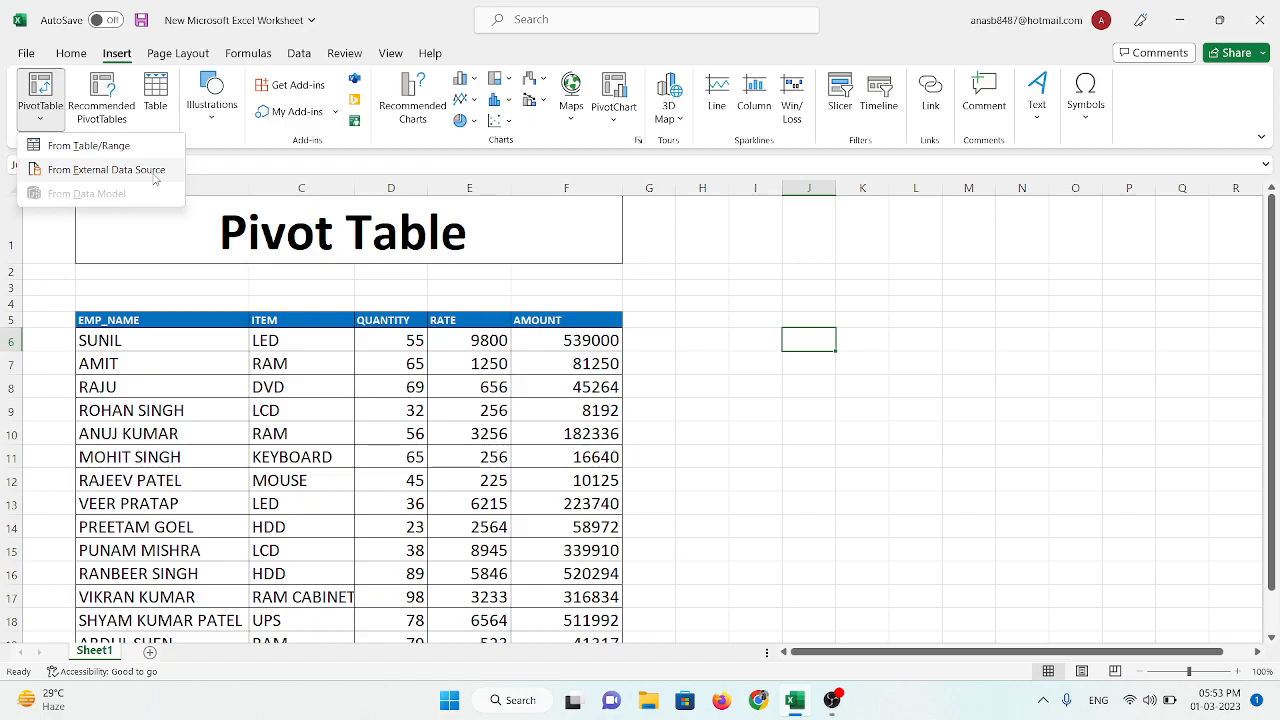
left_click(66, 146)
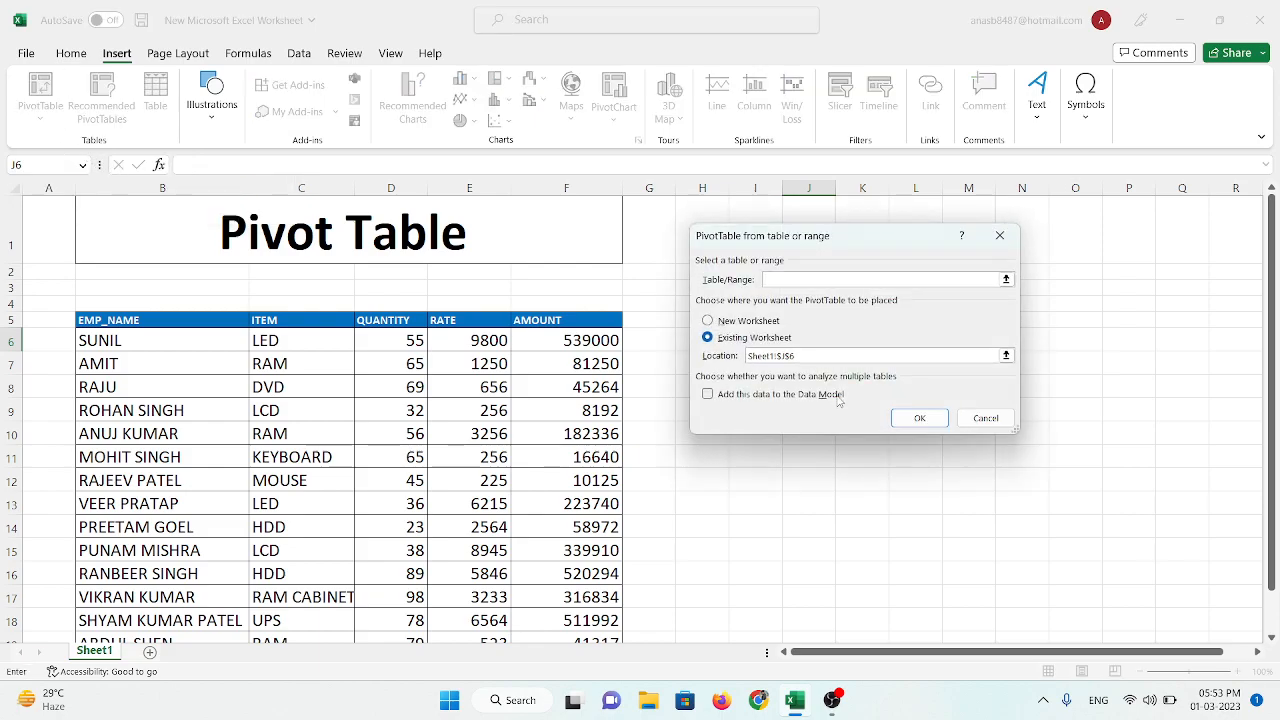
left_click(1206, 680)
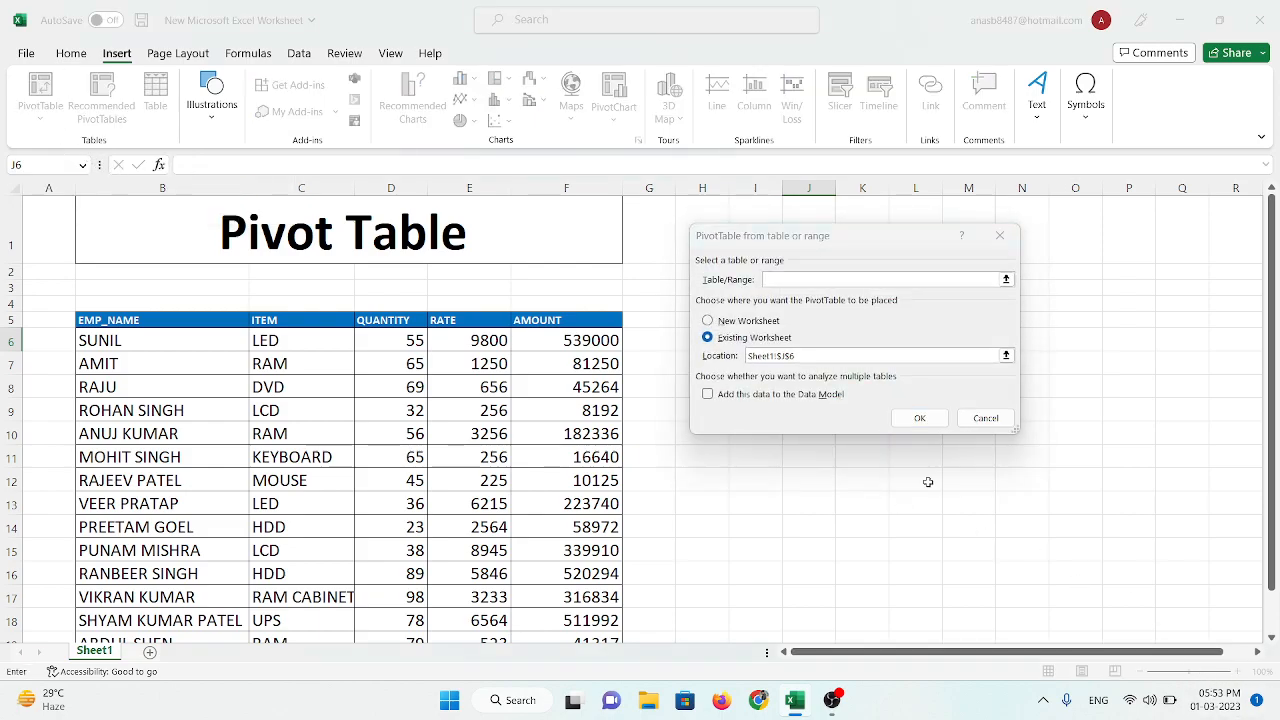
left_click(775, 279)
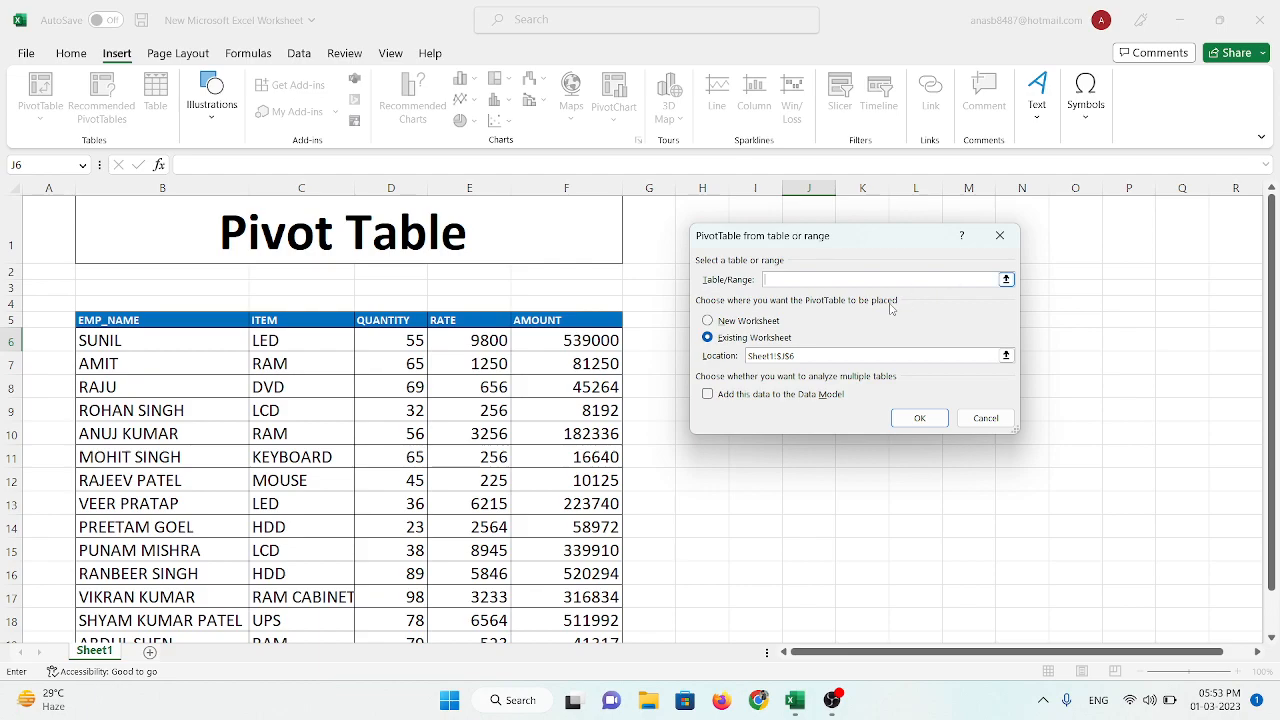
left_click_drag(1019, 318, 1125, 318)
left_click_drag(846, 436, 860, 503)
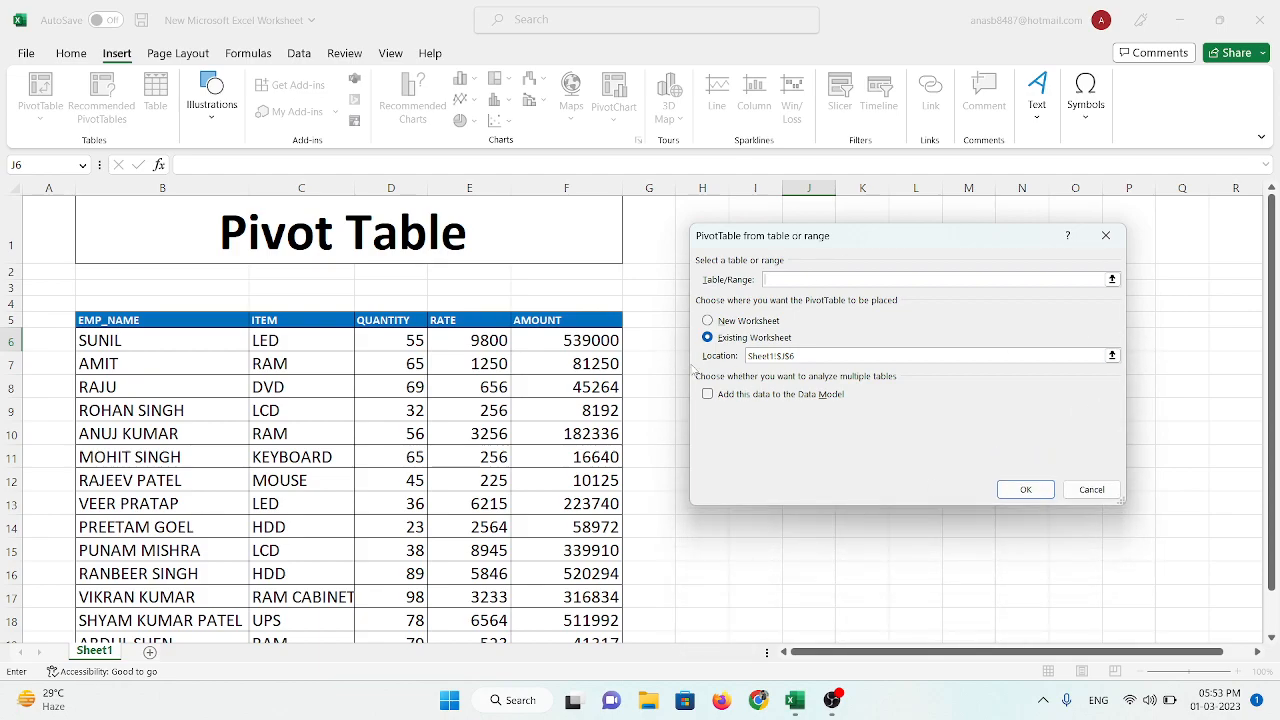
left_click_drag(1125, 323, 1229, 323)
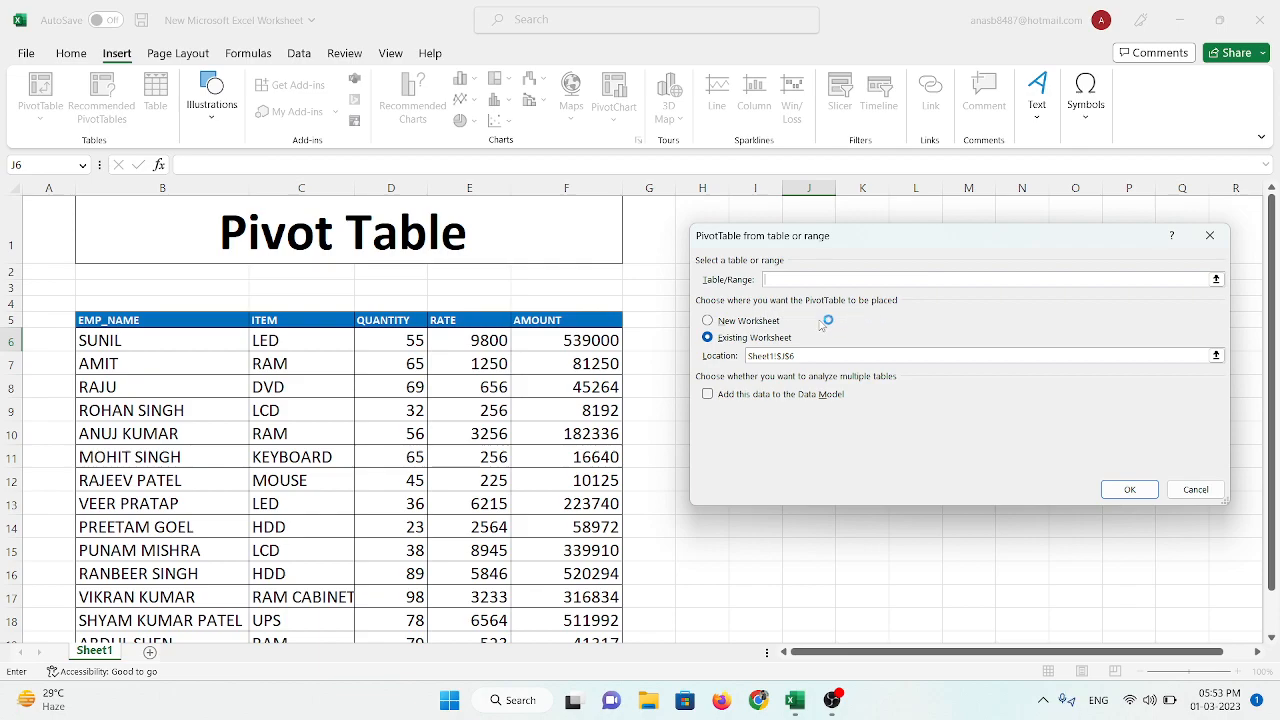
left_click(768, 322)
left_click(762, 340)
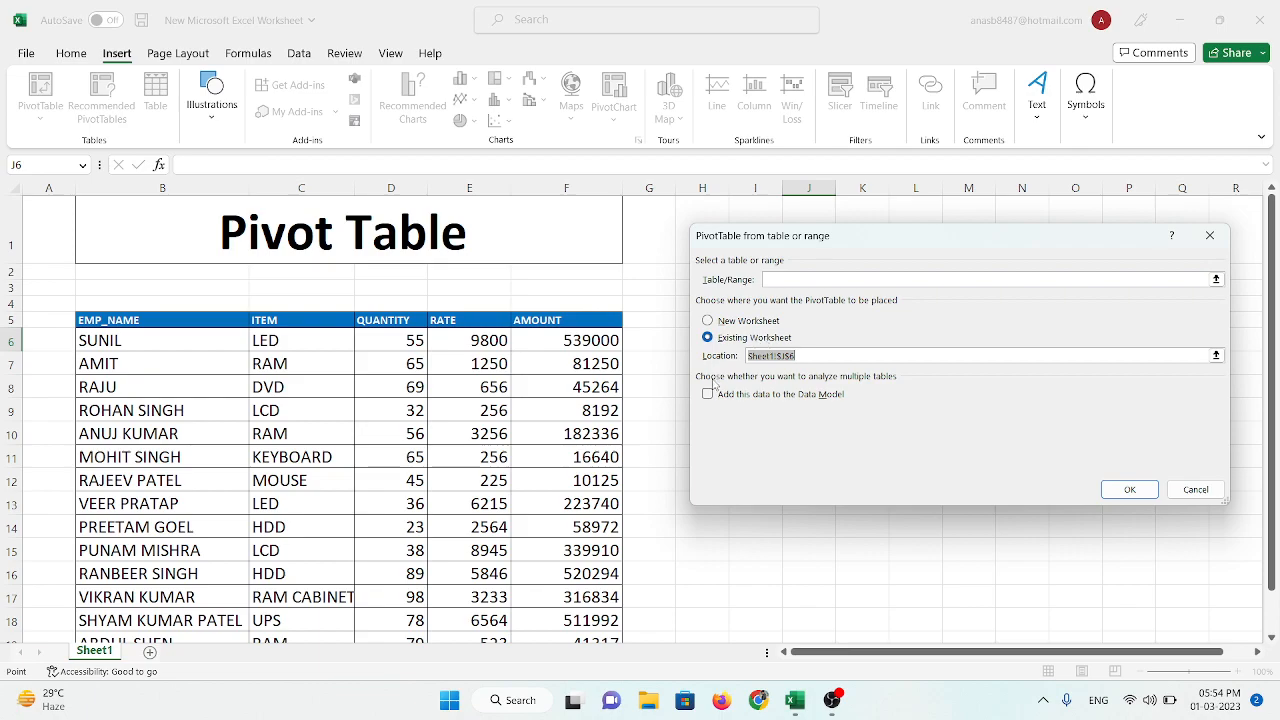
left_click(720, 326)
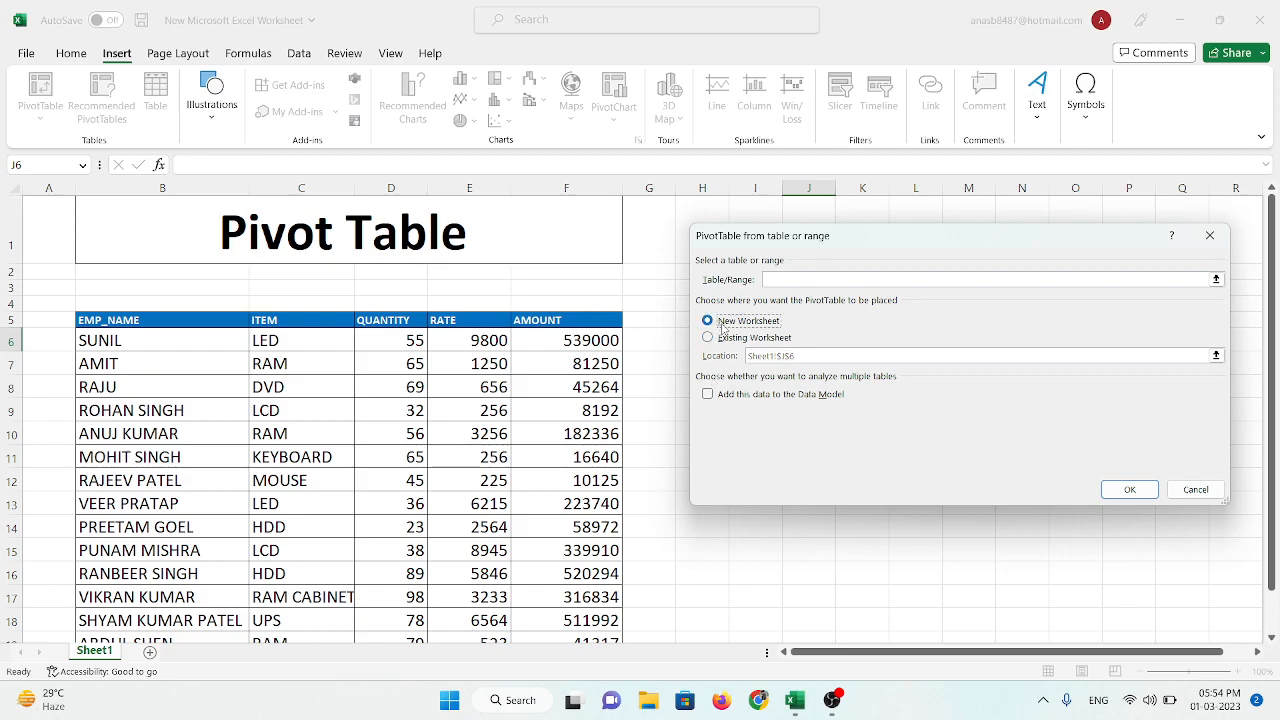
left_click(726, 340)
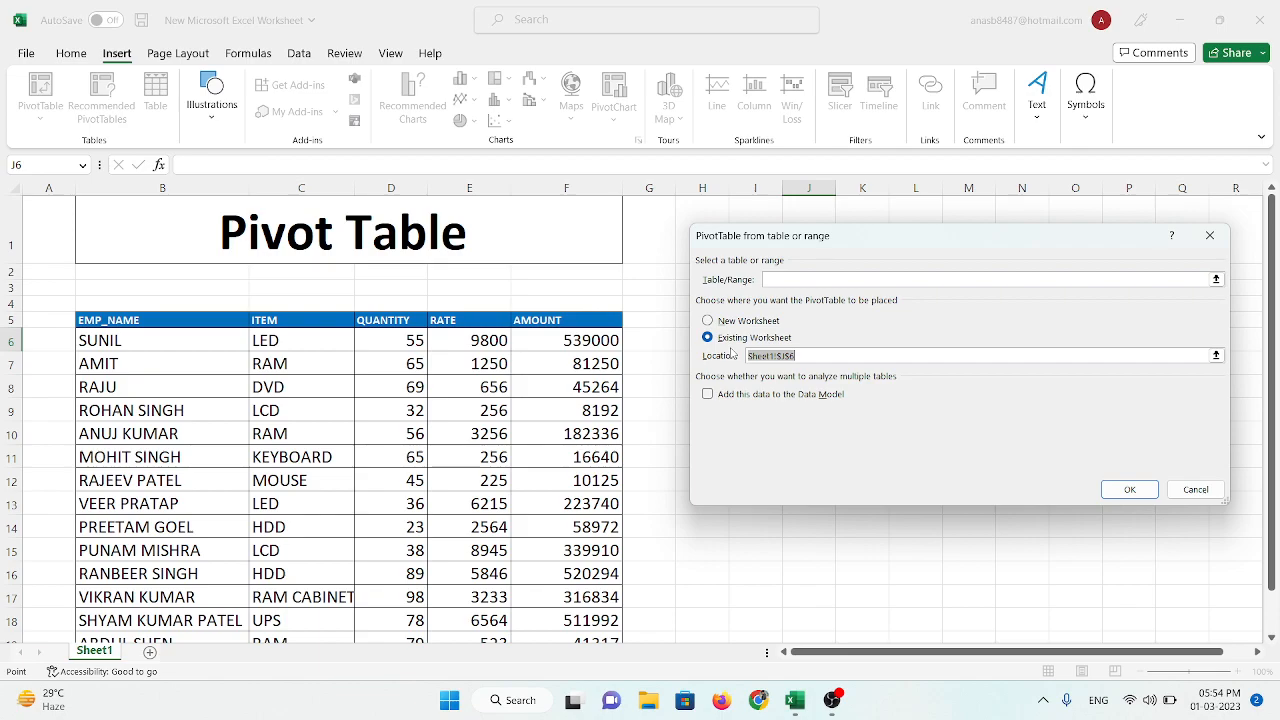
Step: Set the source range to Sheet1!$B$5:$F$22 and create the PivotTable on the existing worksheet at Sheet1!$J$6
left_click(784, 280)
left_click_drag(90, 320, 594, 630)
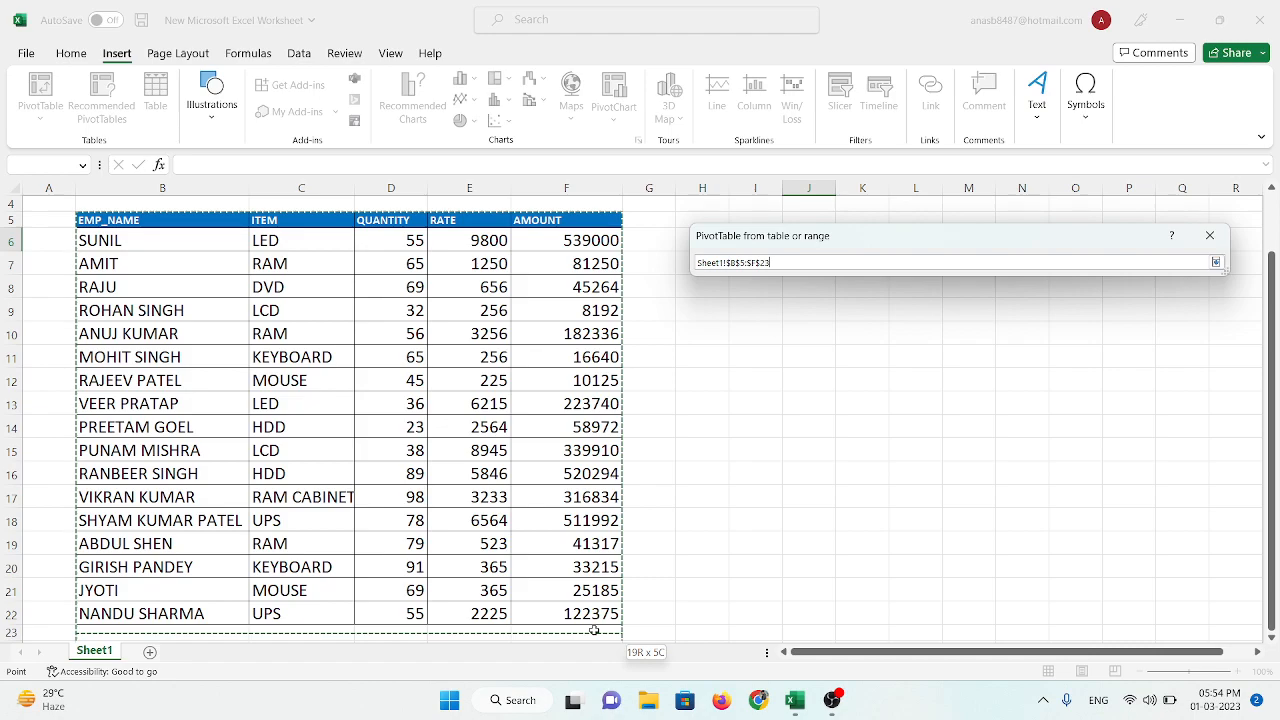
left_click_drag(594, 630, 594, 614)
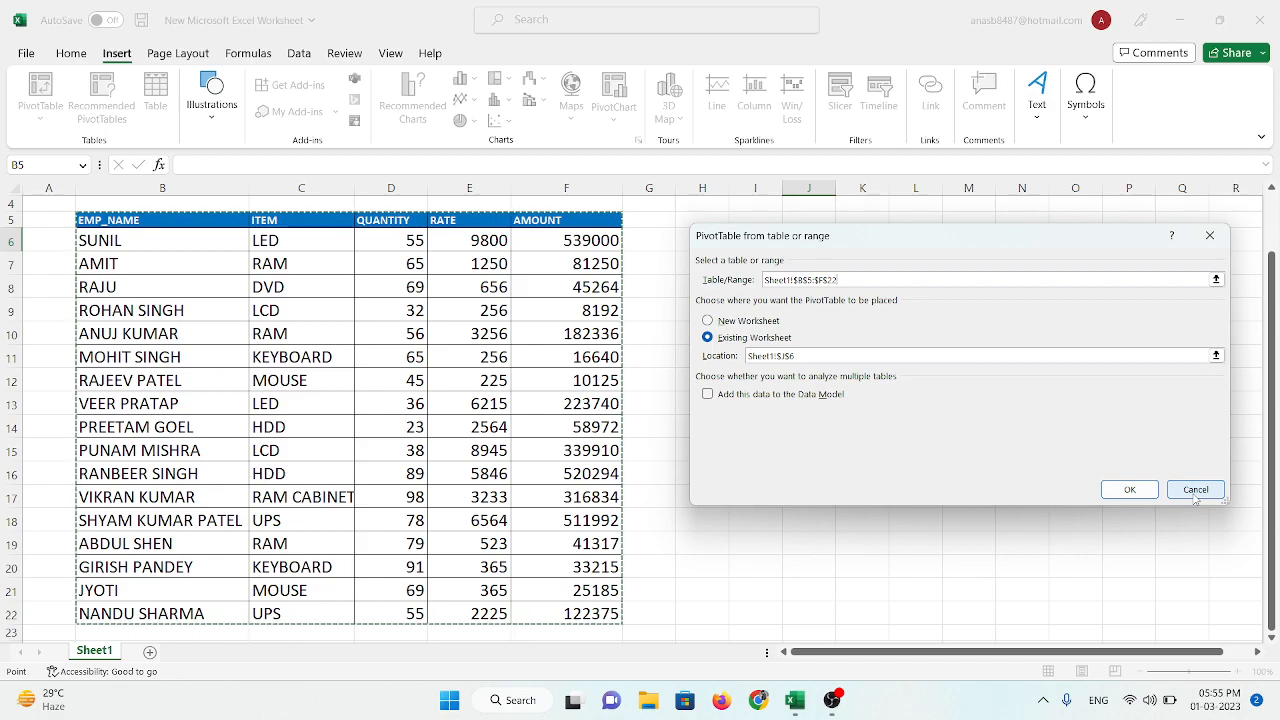
left_click(1129, 491)
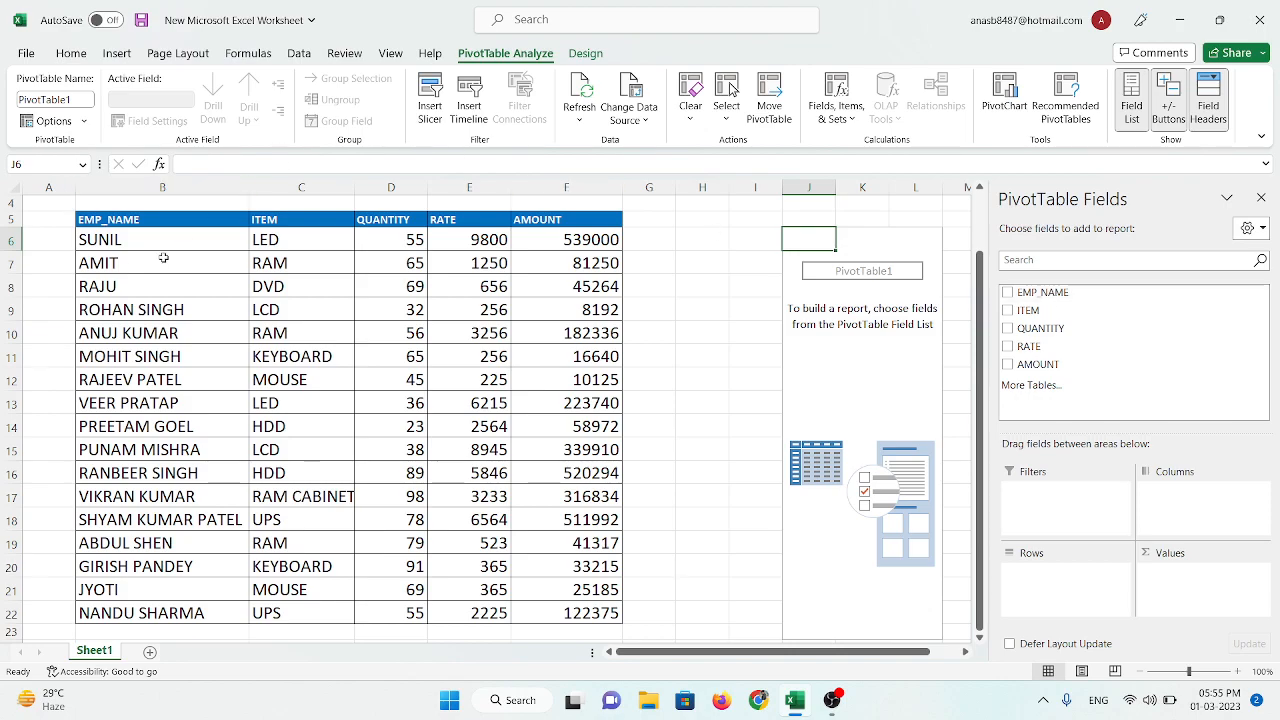
left_click_drag(120, 219, 140, 584)
scroll(507, 436, "up", 2)
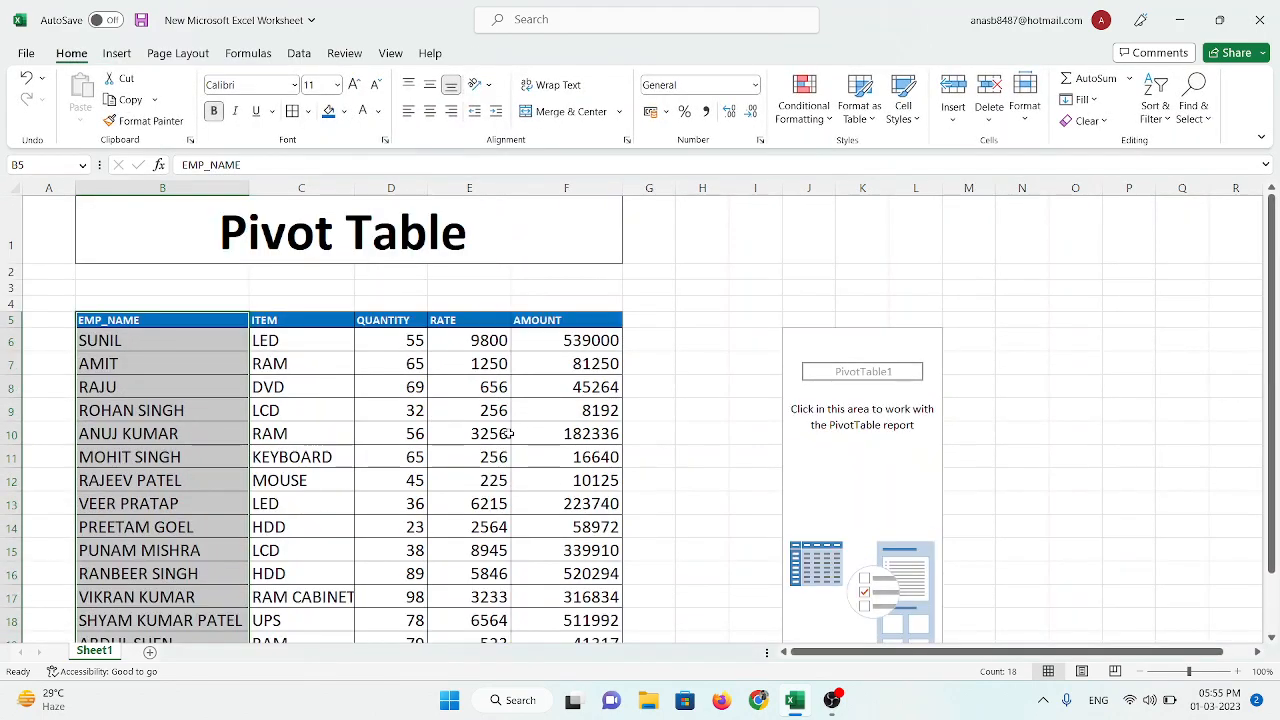
left_click(737, 290)
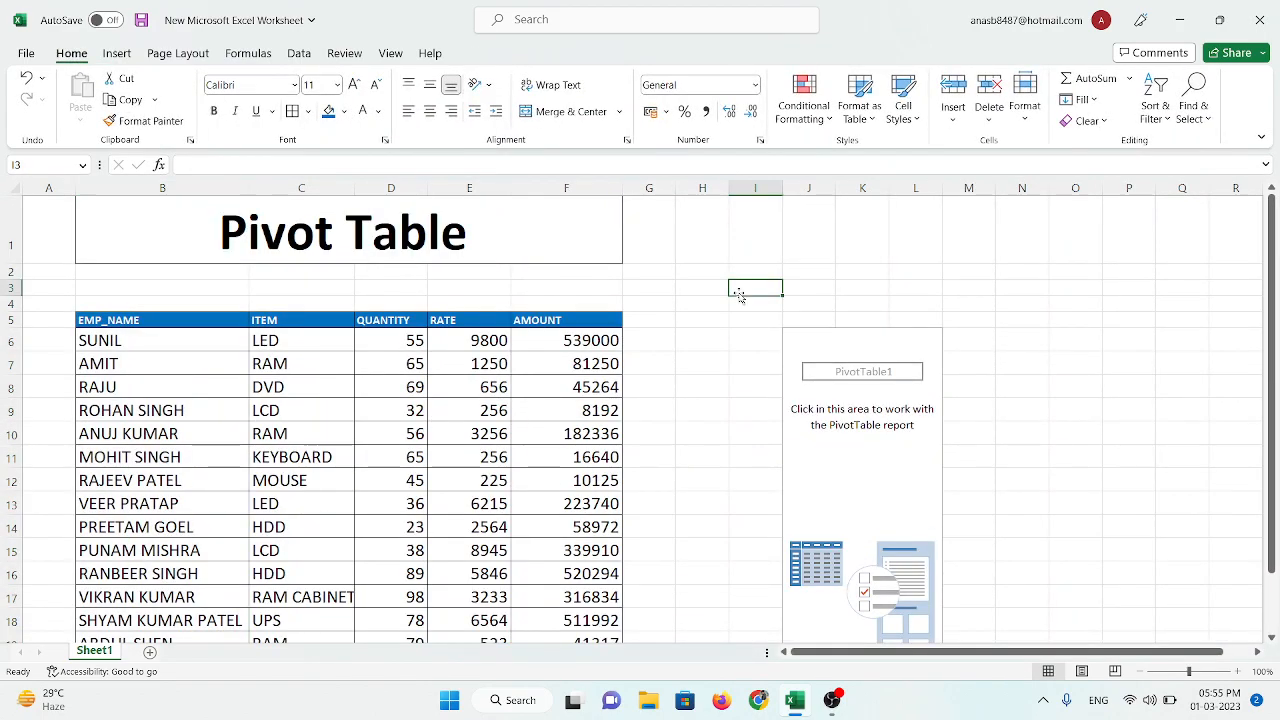
Step: Add the ITEM field to the empty PivotTable as a report filter
left_click(858, 379)
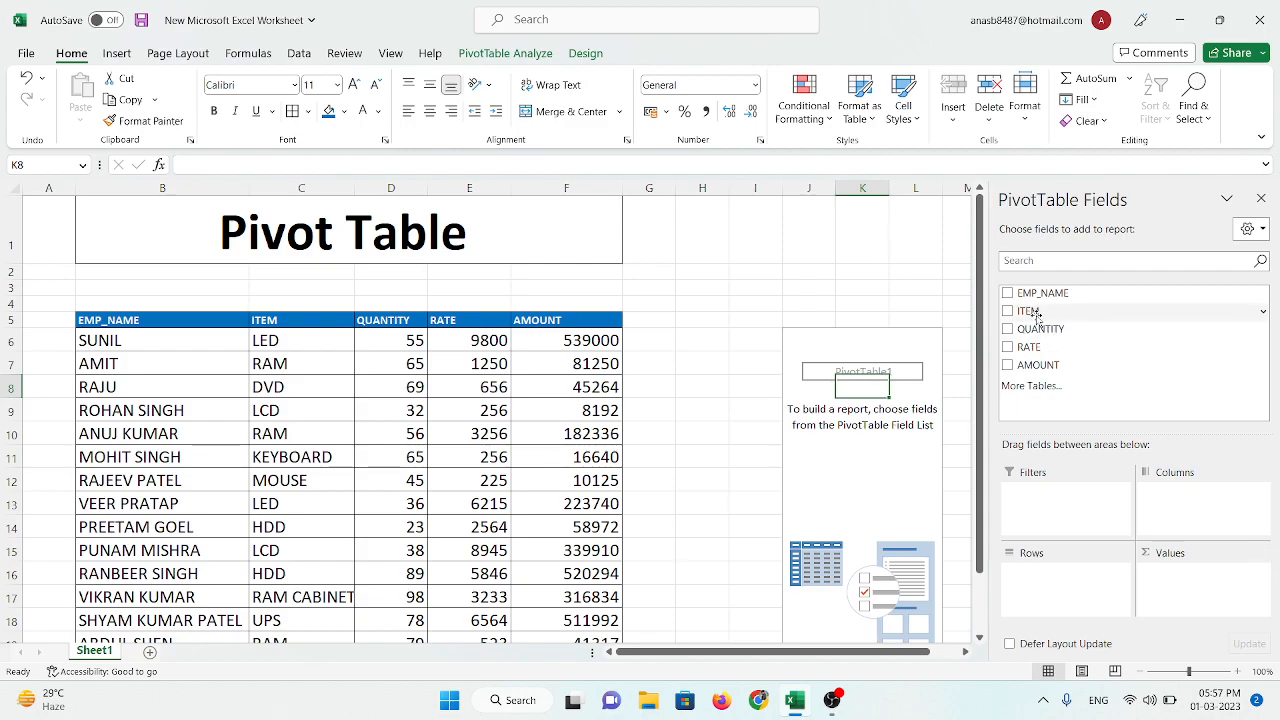
left_click_drag(1034, 314, 1030, 505)
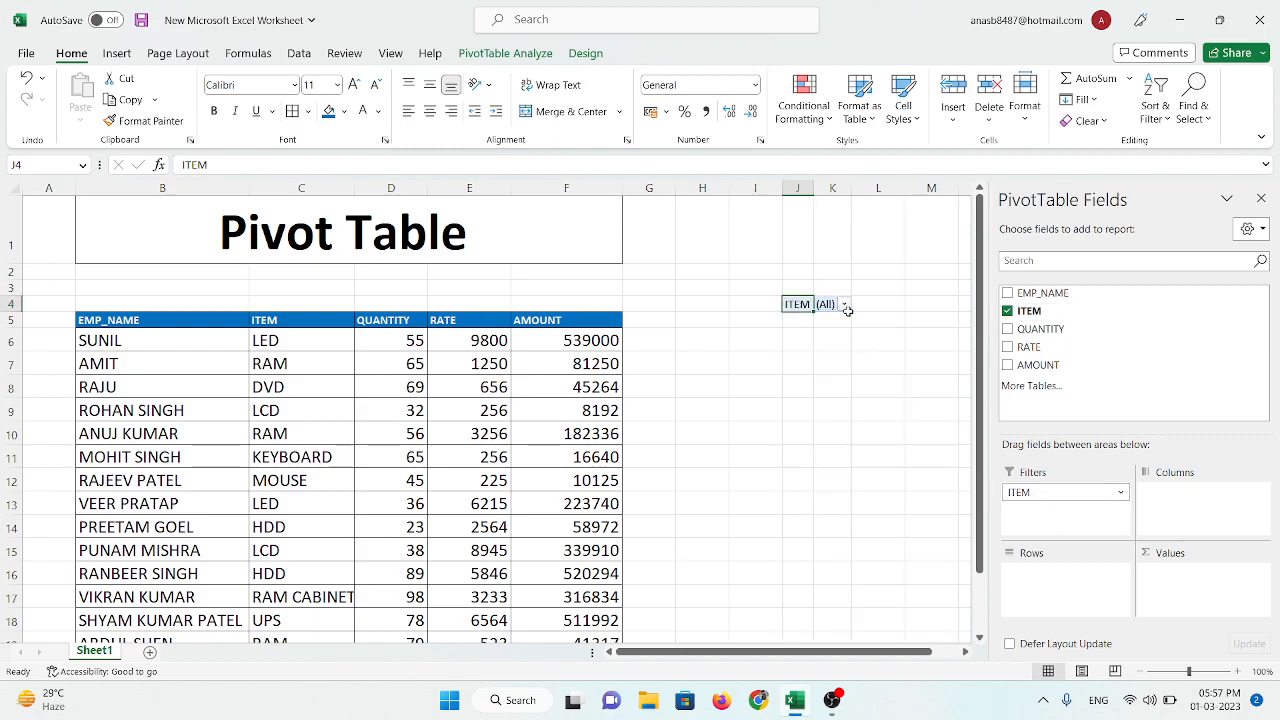
left_click_drag(1190, 671, 1195, 672)
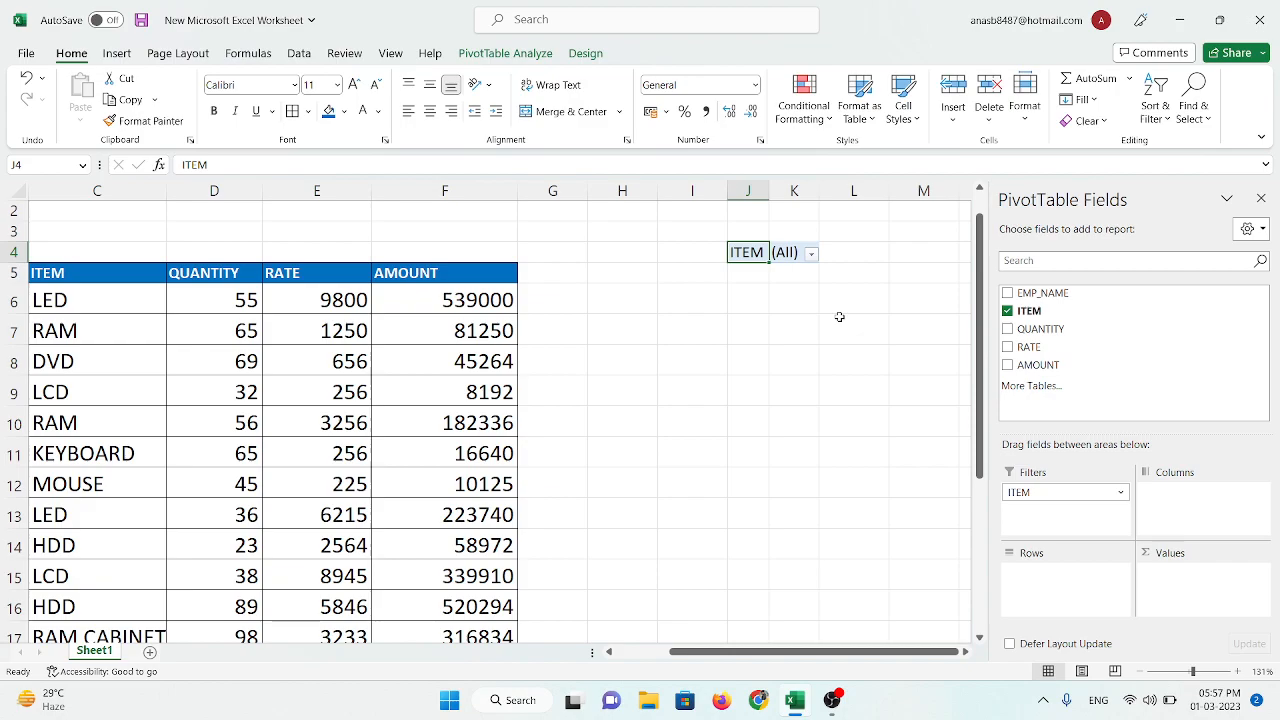
Step: Add EMP_NAME as the PivotTable's row field and the sum of QUANTITY as its value field
left_click(1008, 294)
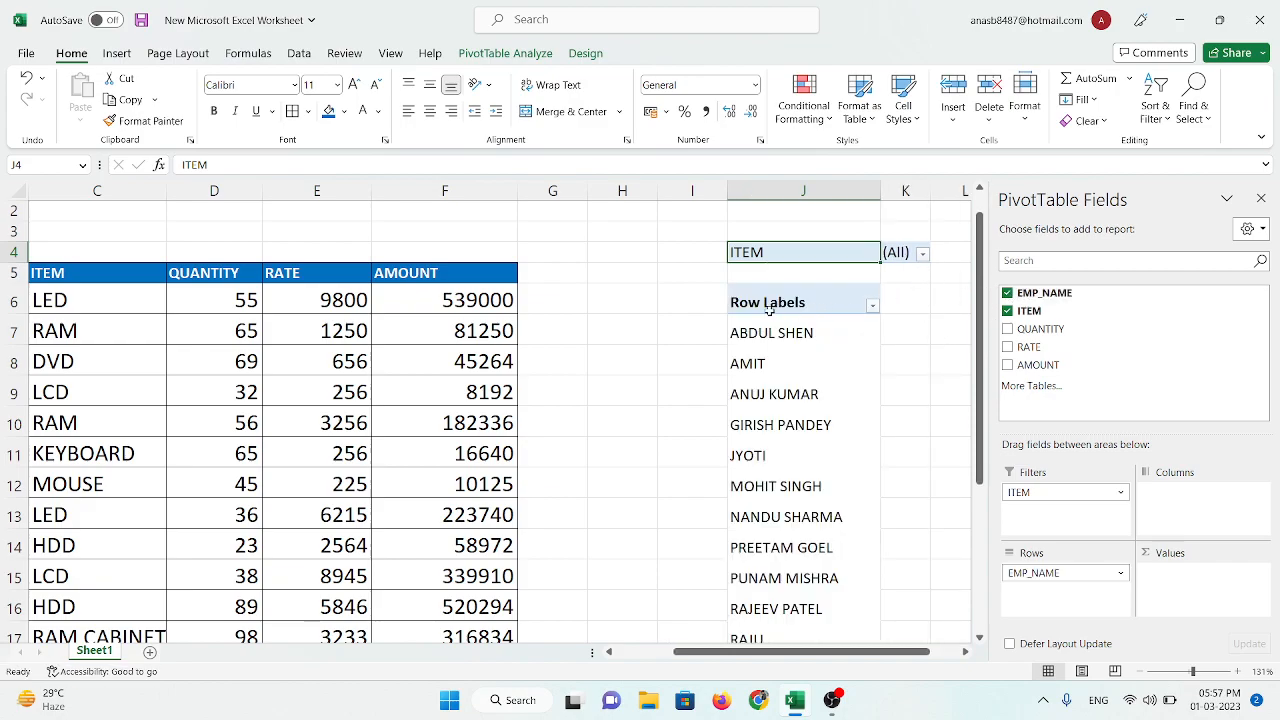
scroll(785, 420, "down", 2)
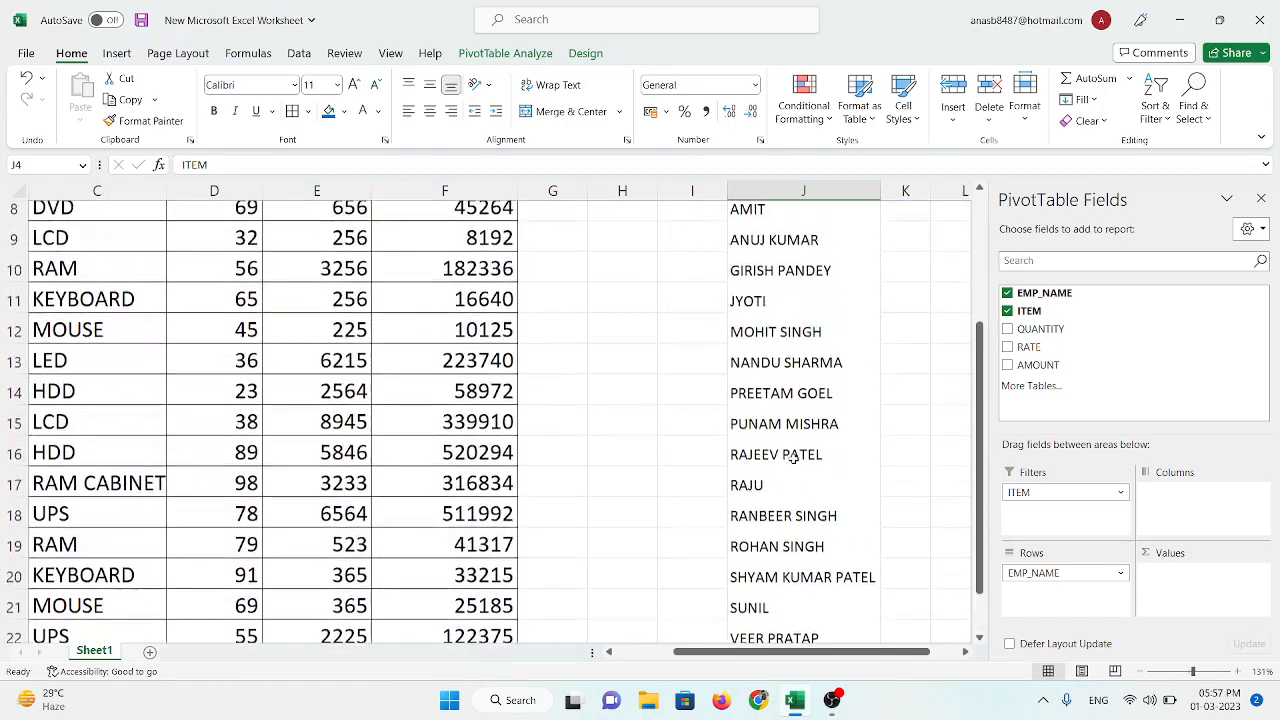
scroll(793, 460, "up", 3)
scroll(797, 442, "down", 1)
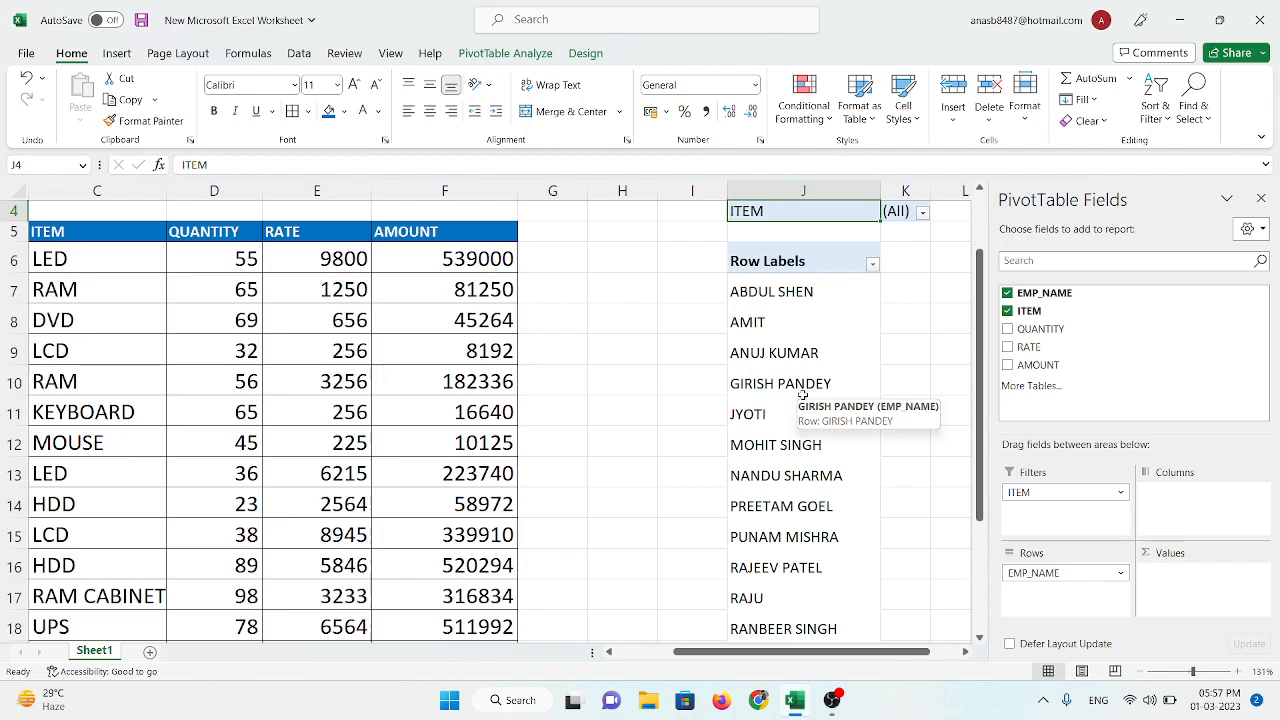
left_click(1007, 329)
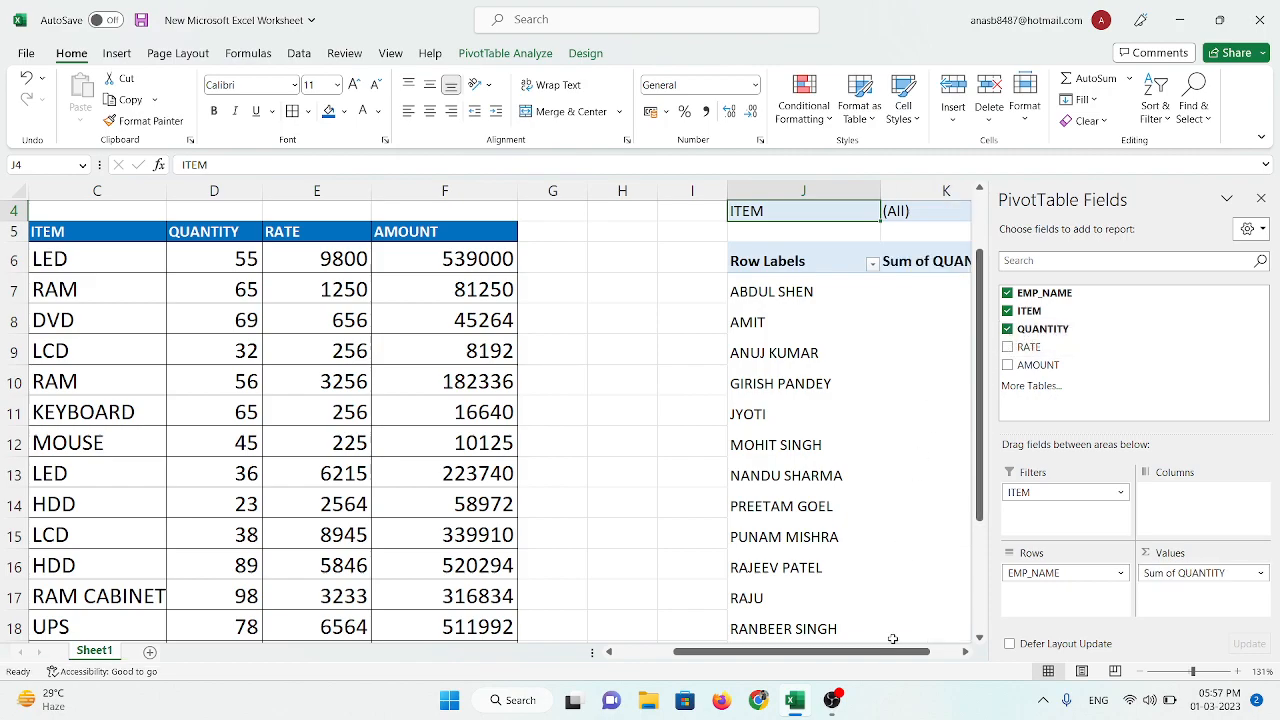
left_click_drag(864, 655, 888, 657)
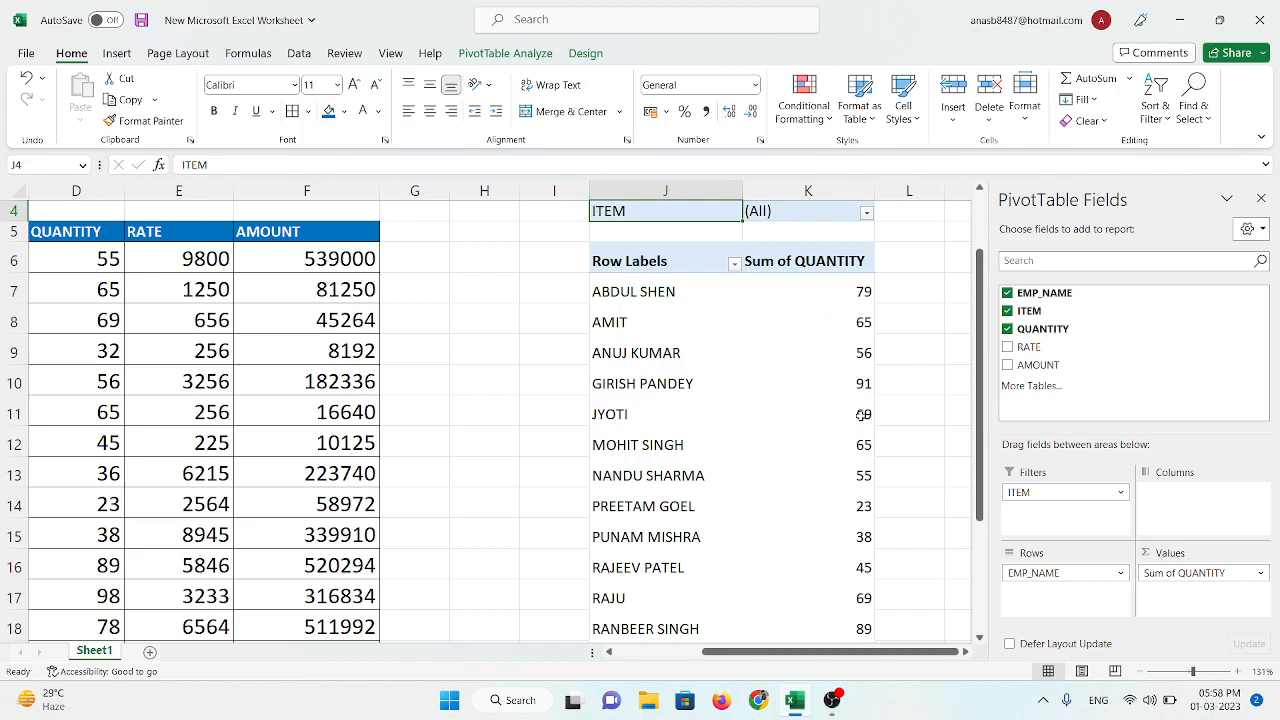
Step: Filter the PivotTable's ITEM report filter to show only KEYBOARD
mouse_move(857, 411)
left_click(866, 213)
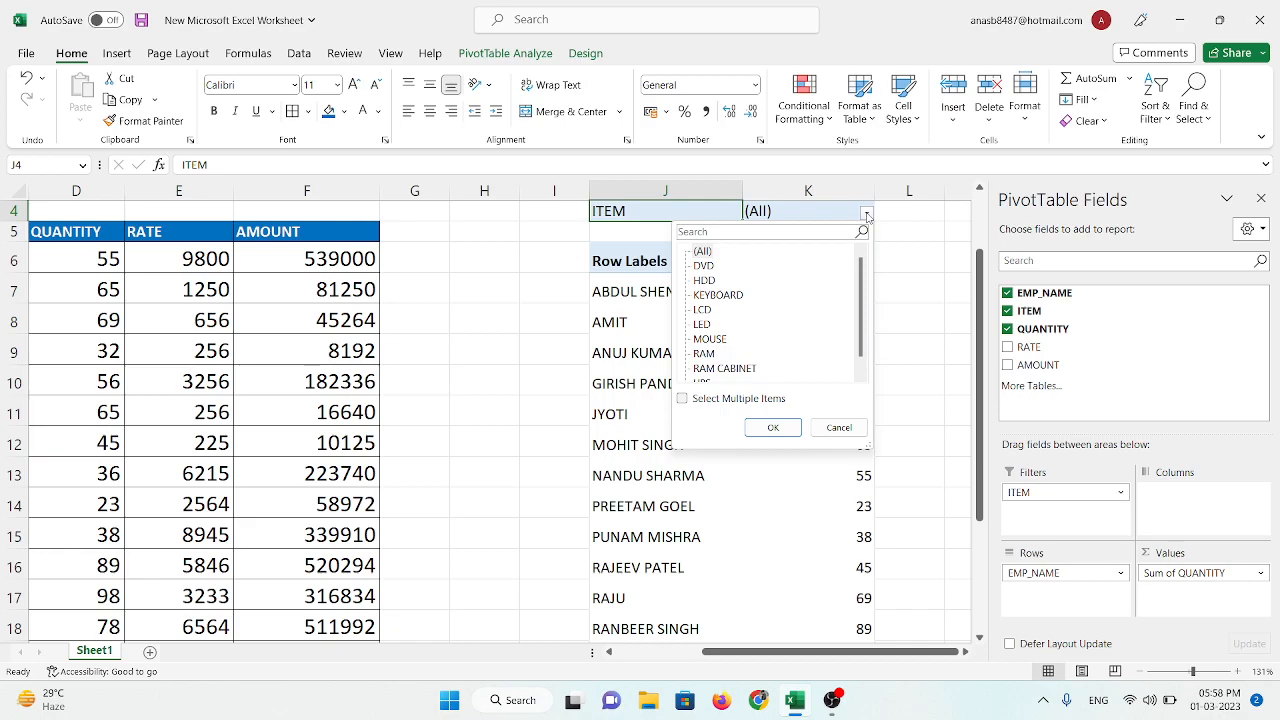
left_click(714, 296)
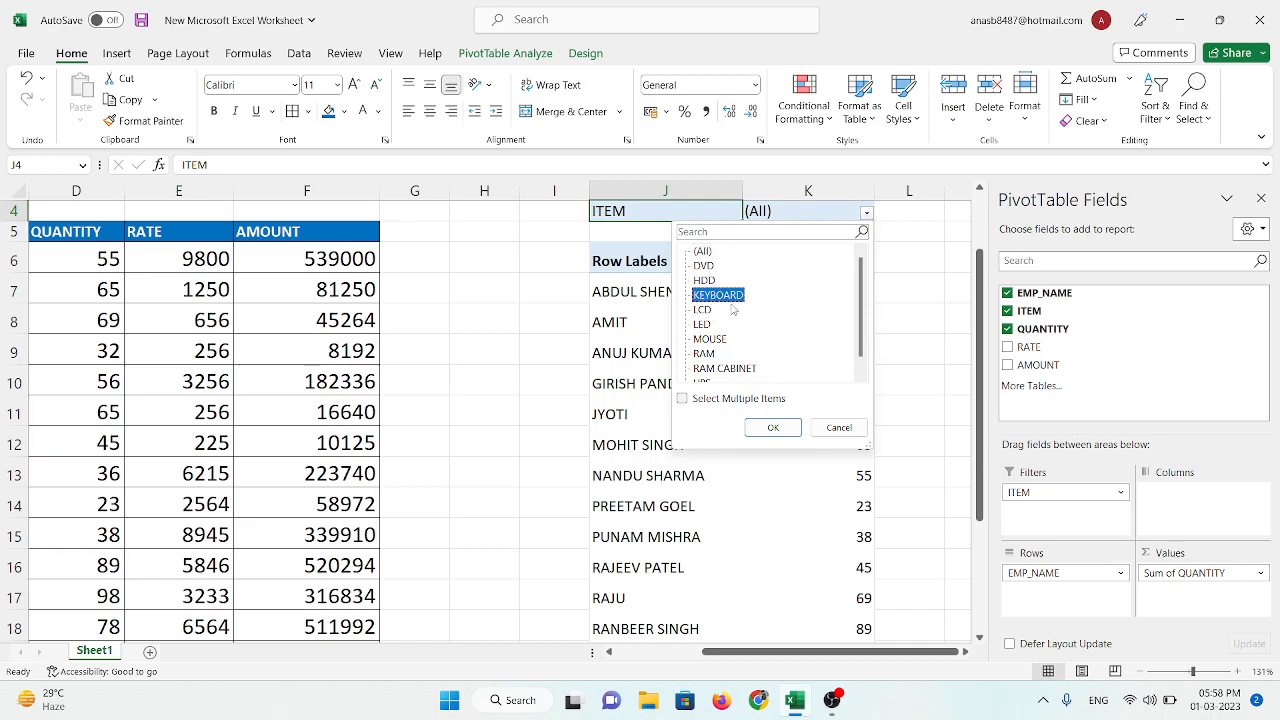
scroll(746, 318, "down", 1)
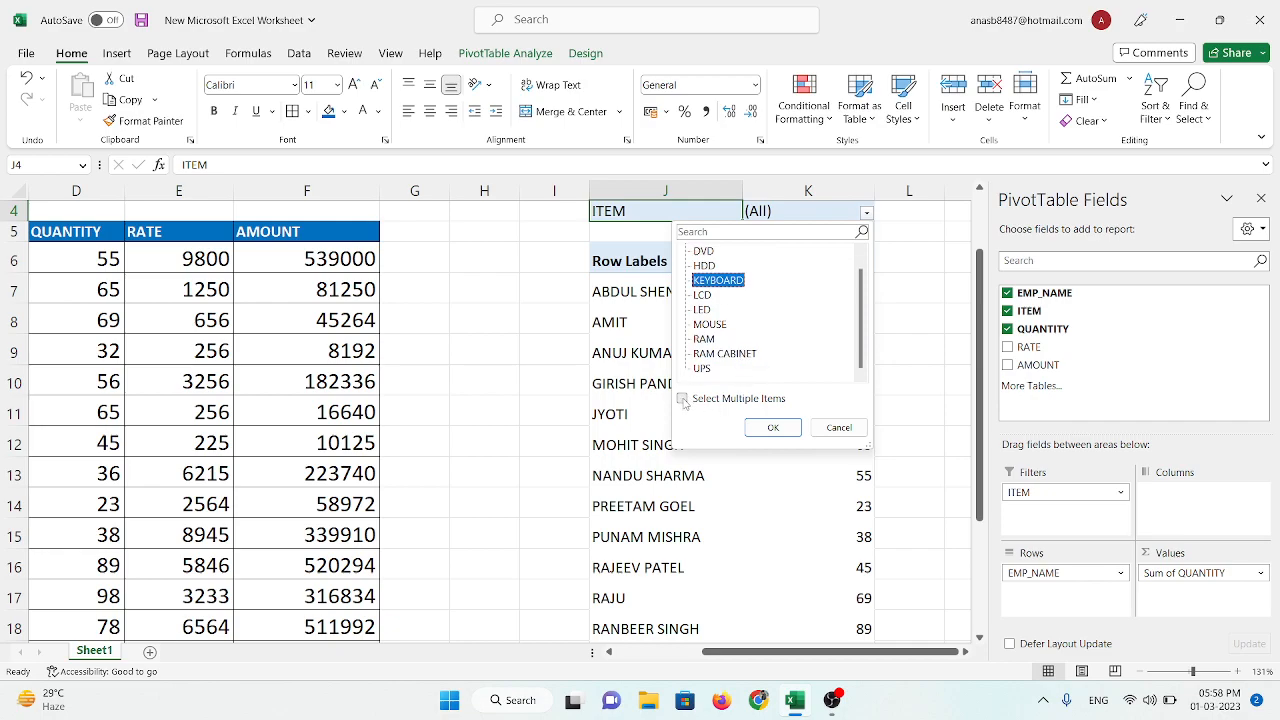
left_click(773, 427)
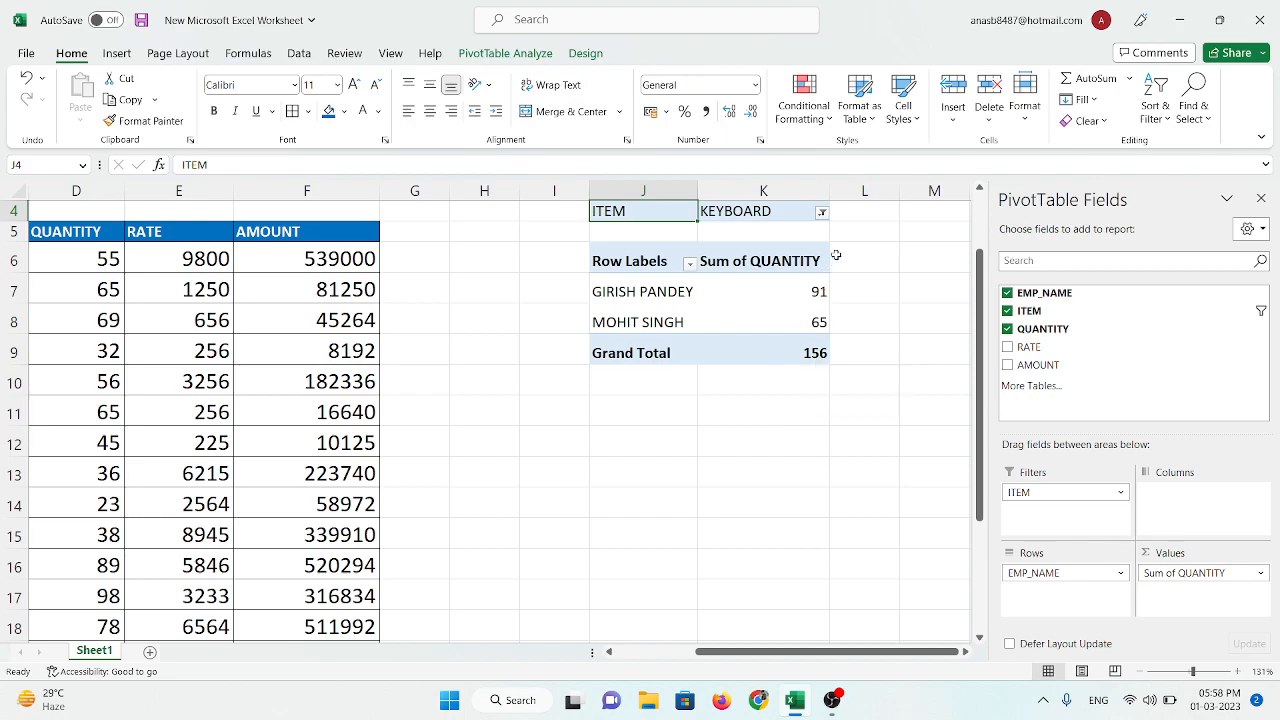
Step: Switch the PivotTable's ITEM report filter to LED
left_click(821, 213)
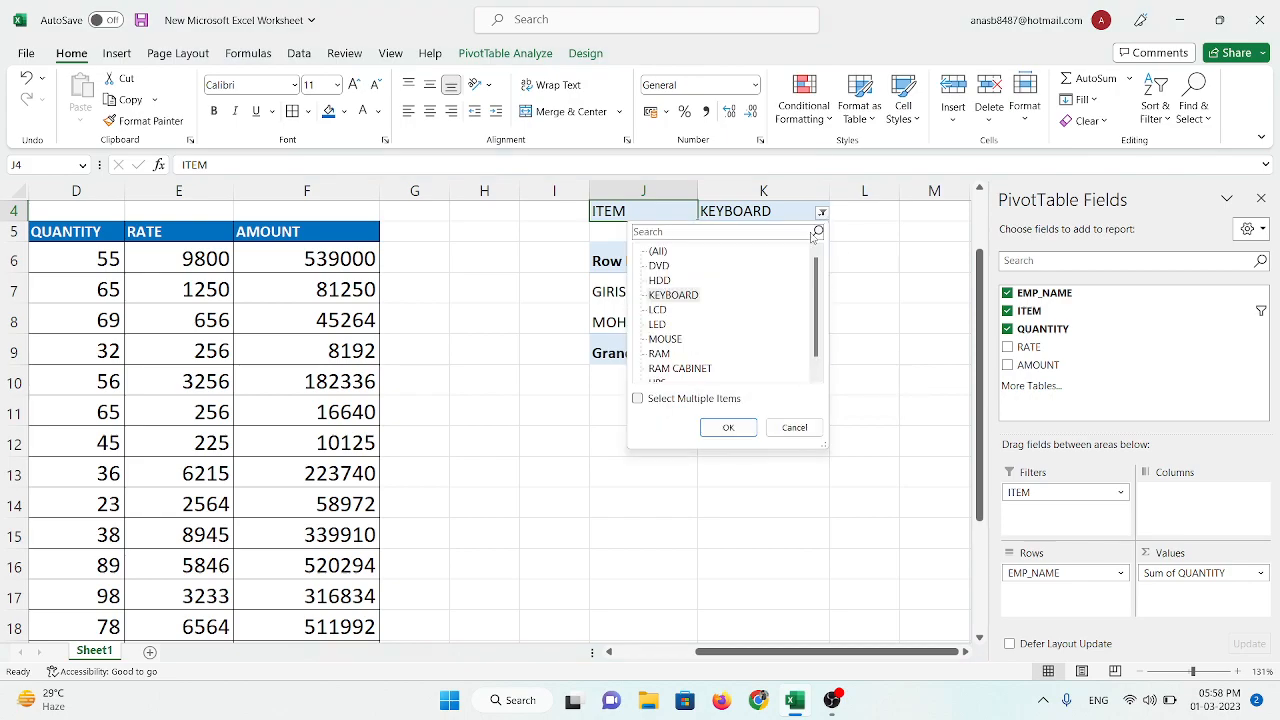
left_click(683, 297)
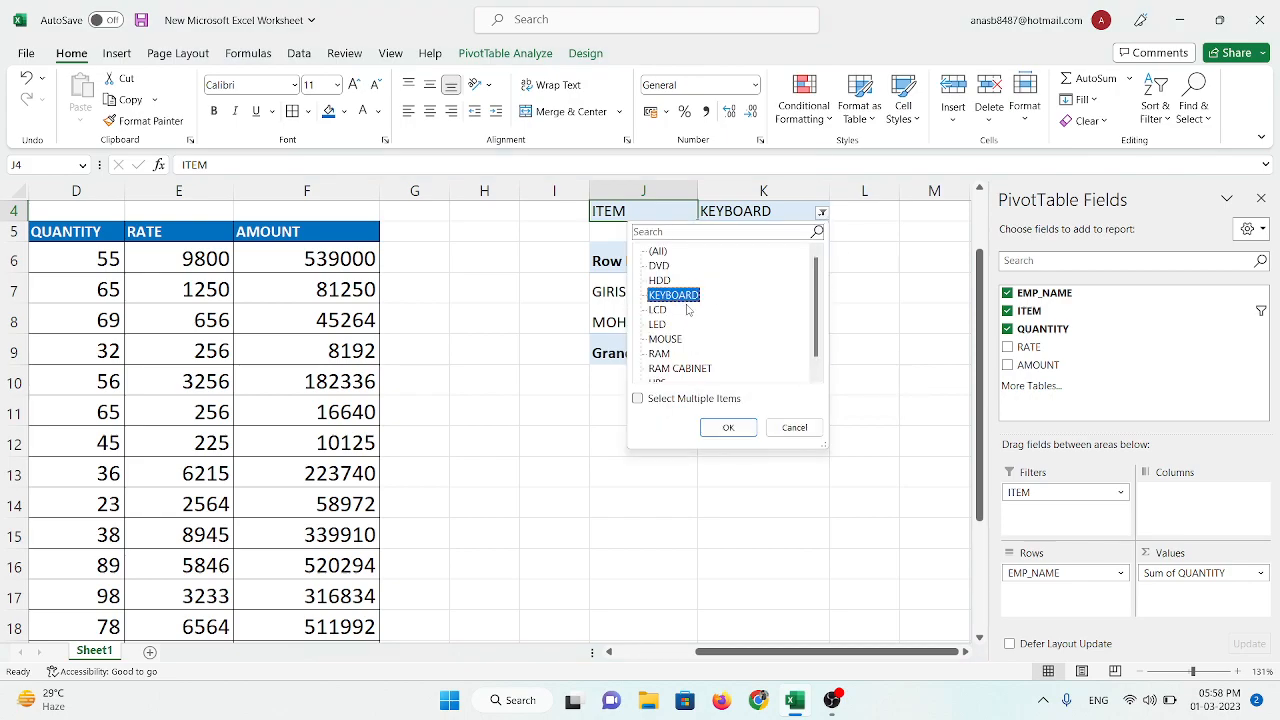
left_click(662, 324)
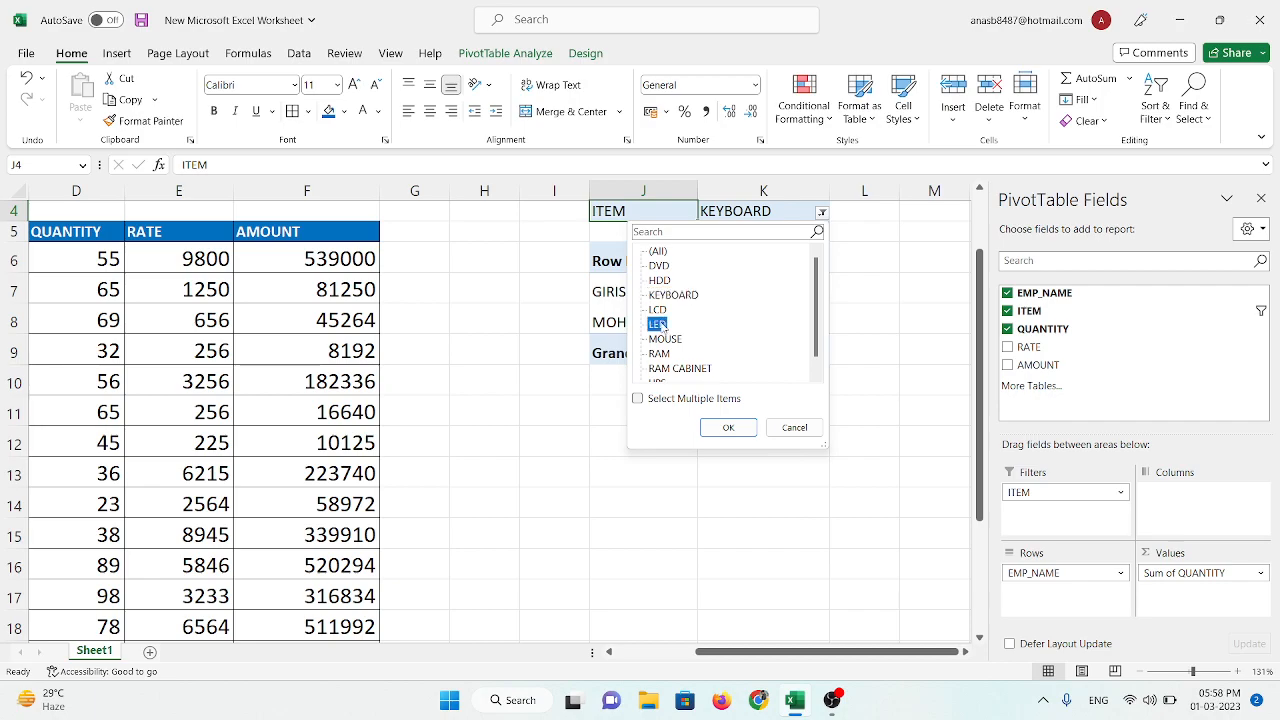
left_click(727, 428)
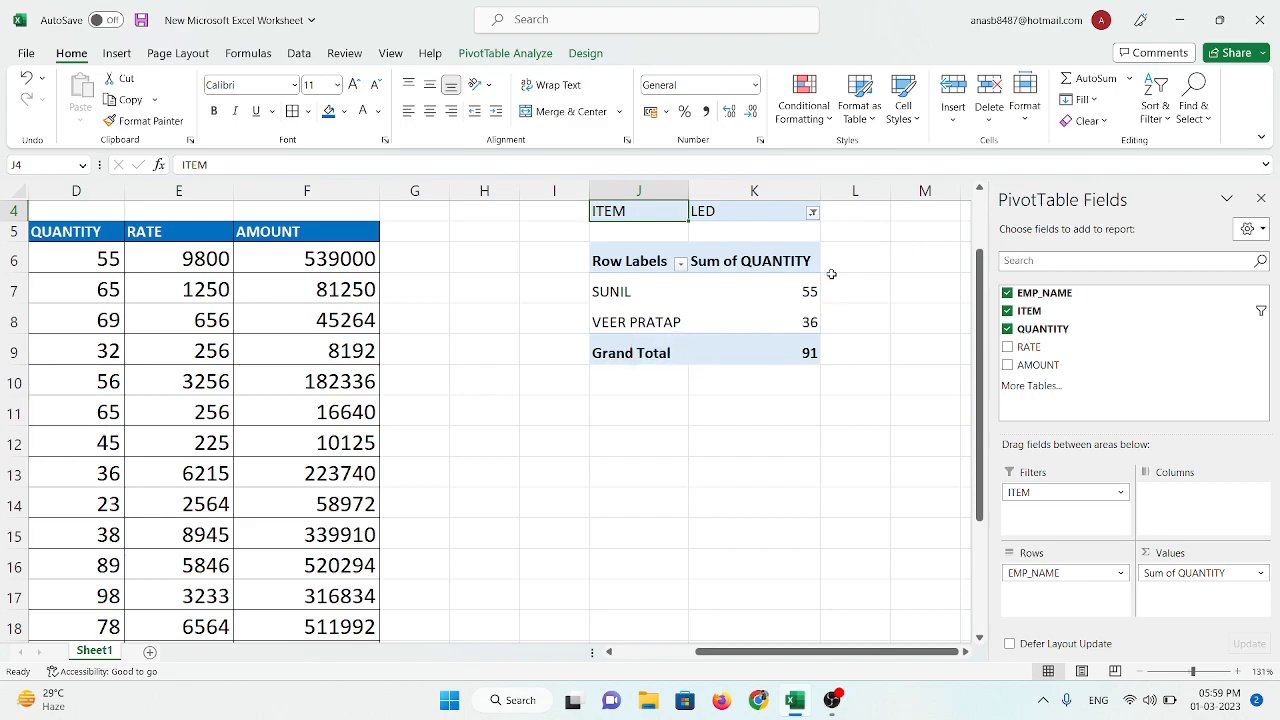
Step: Add the sum of AMOUNT as a second PivotTable value field and set the ITEM report filter to RAM
left_click(1012, 367)
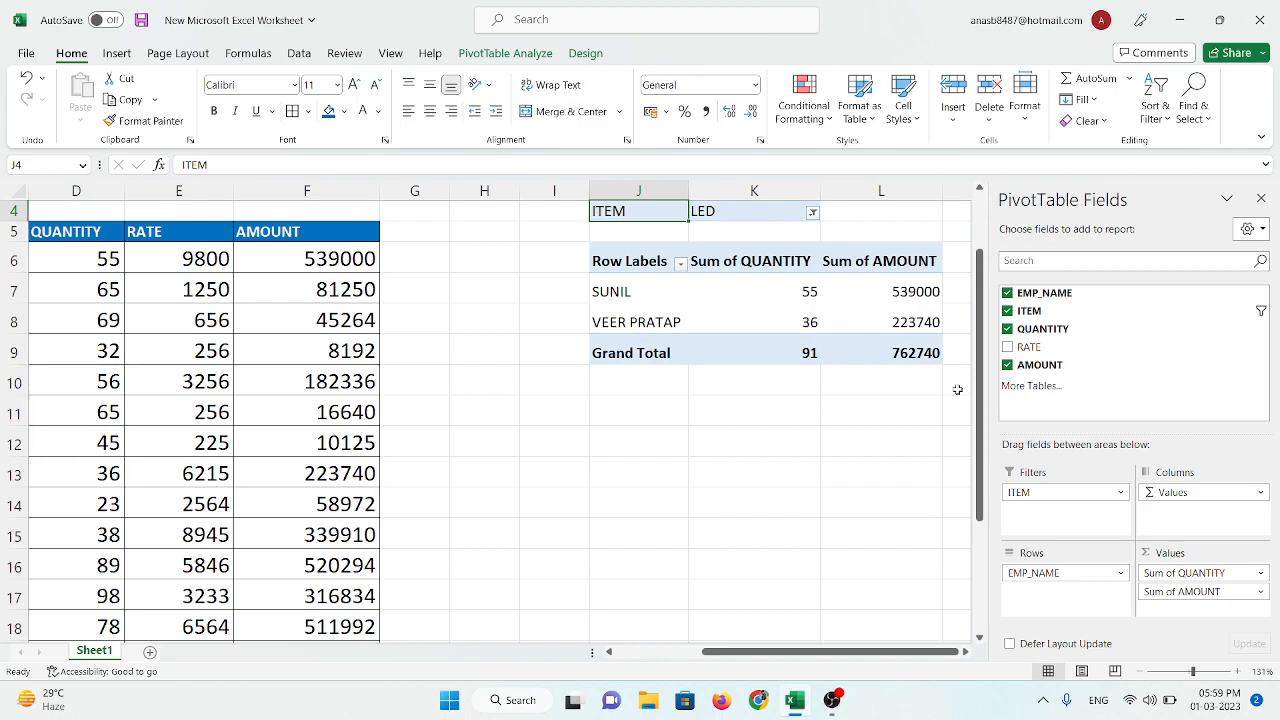
left_click(812, 214)
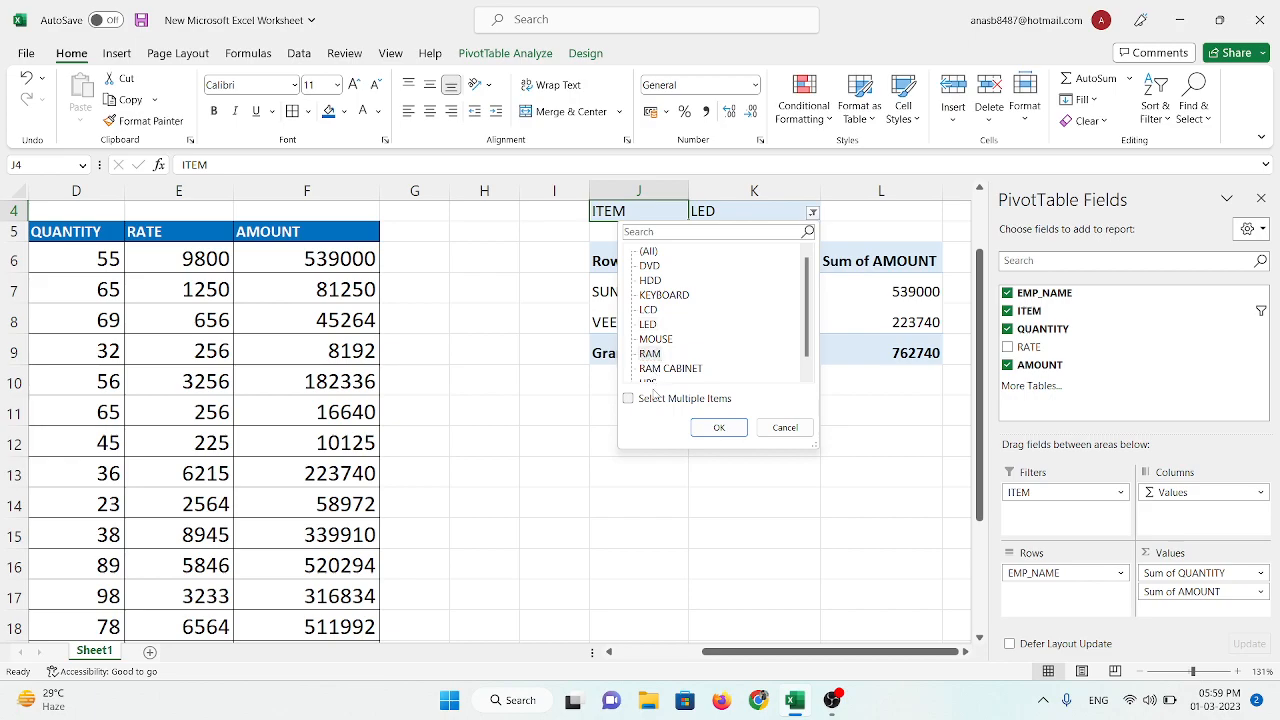
left_click(716, 431)
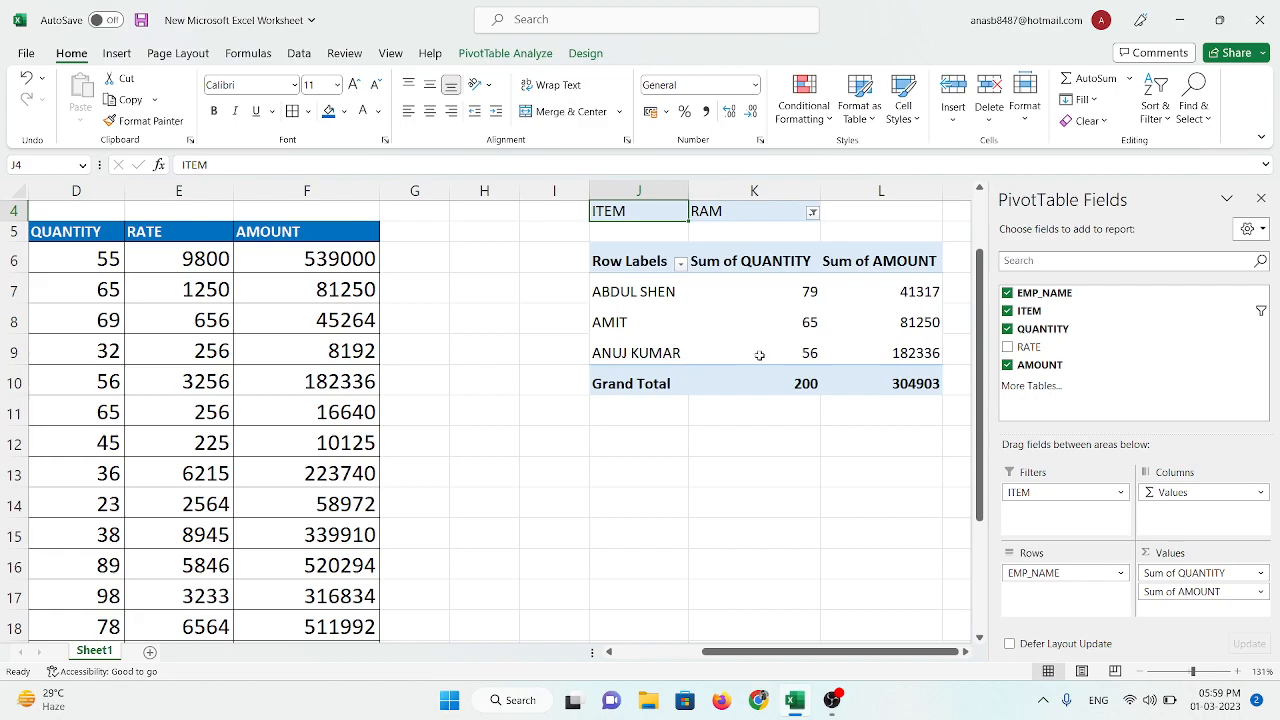
Step: Add the sum of RATE as a third value field in the PivotTable
mouse_move(905, 363)
left_click(1007, 347)
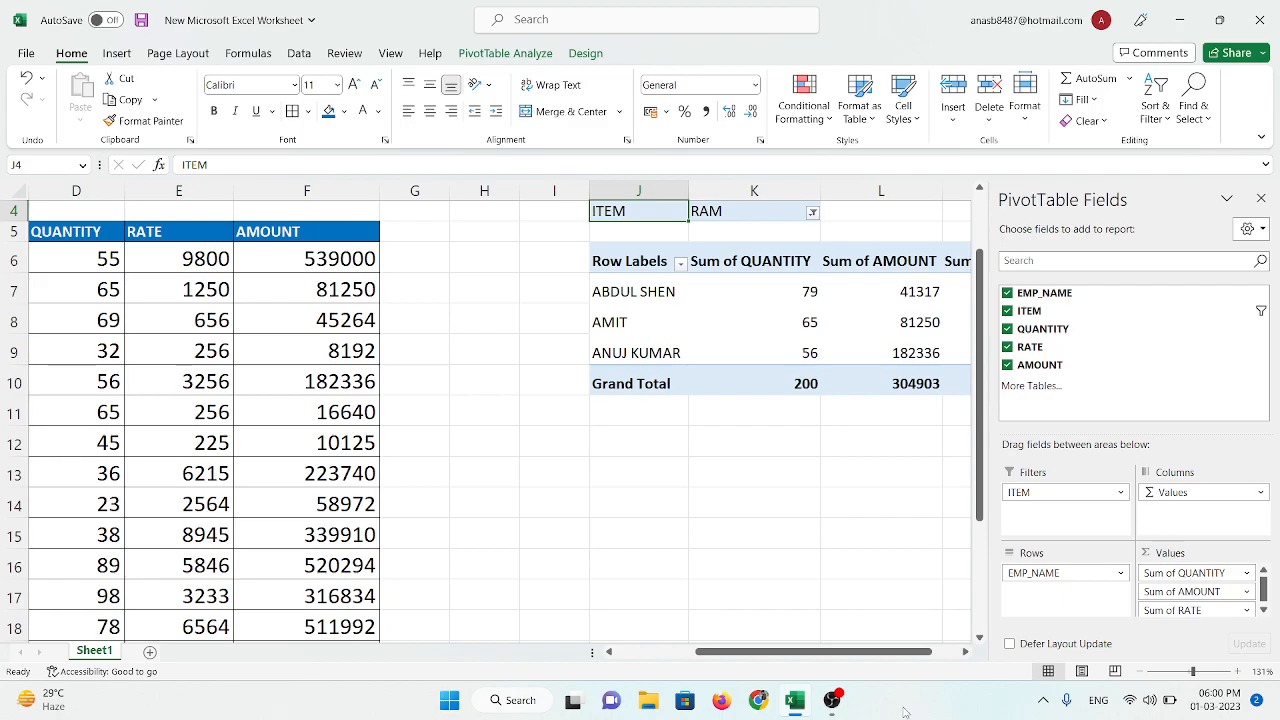
left_click_drag(894, 651, 921, 651)
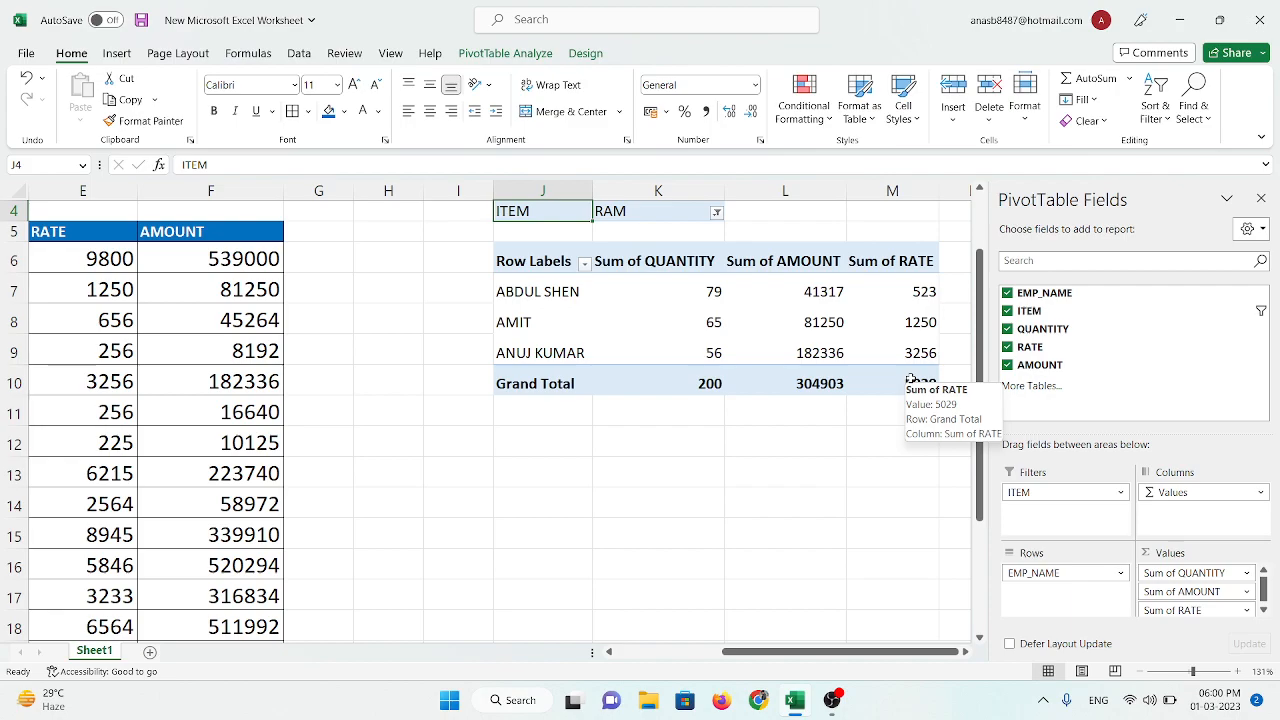
Step: Zoom the worksheet out to 83% and close the PivotTable field list to show source data and PivotTable together
left_click_drag(895, 652, 781, 671)
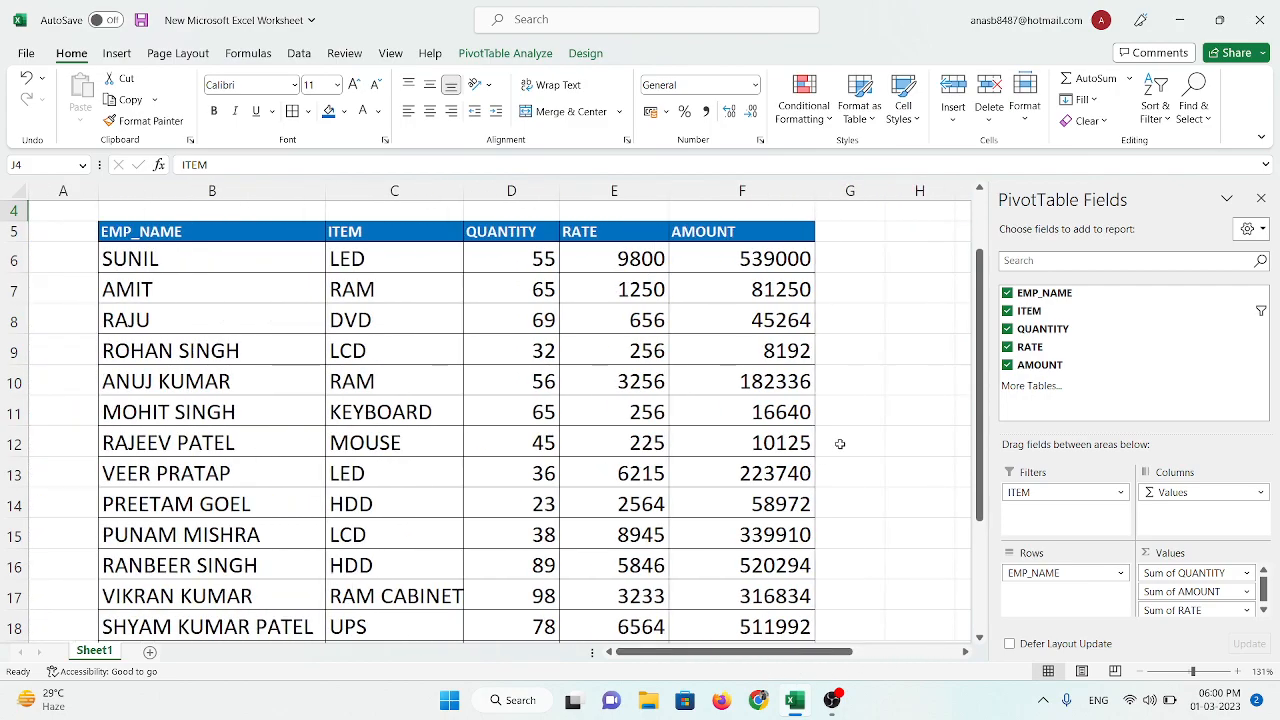
left_click_drag(1192, 671, 1181, 671)
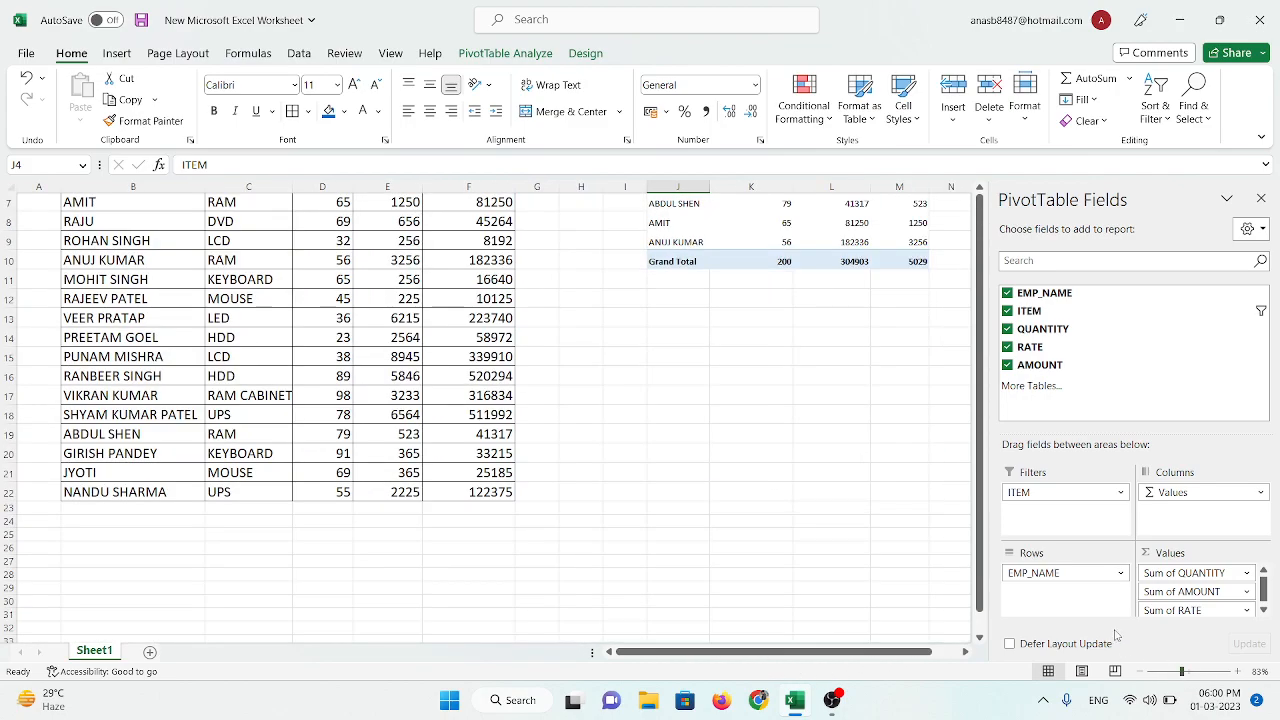
left_click(1261, 198)
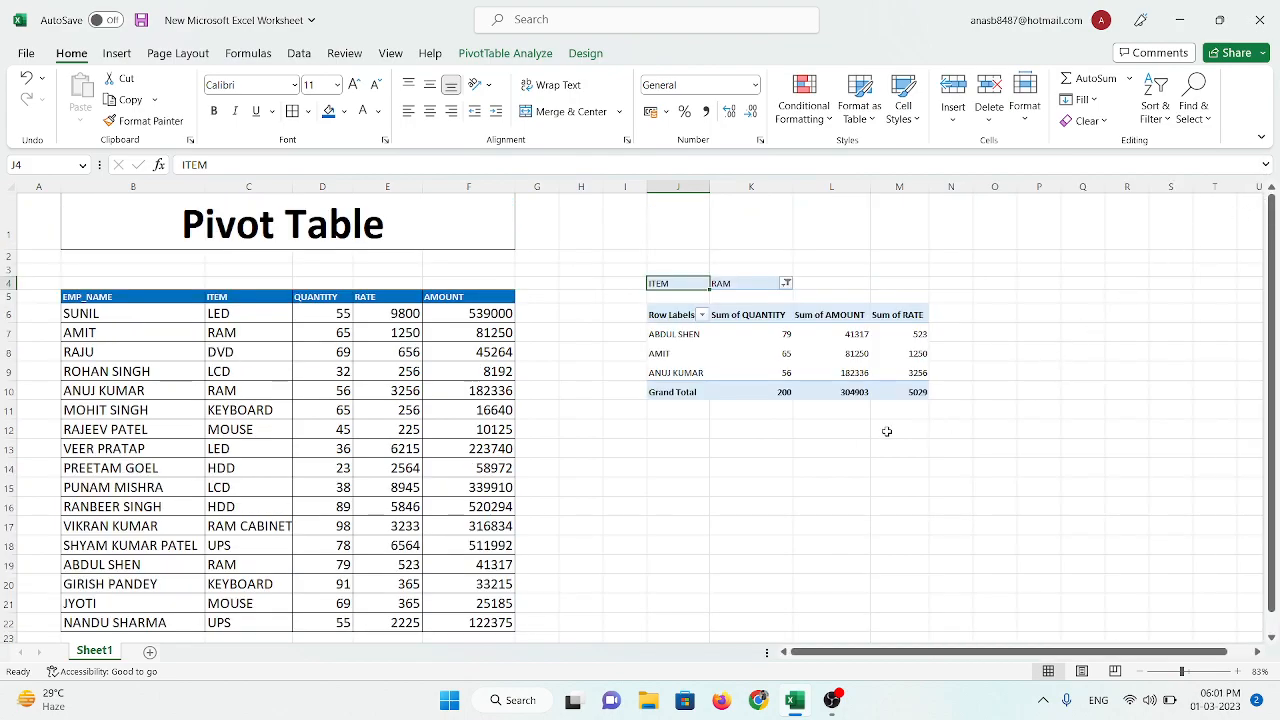